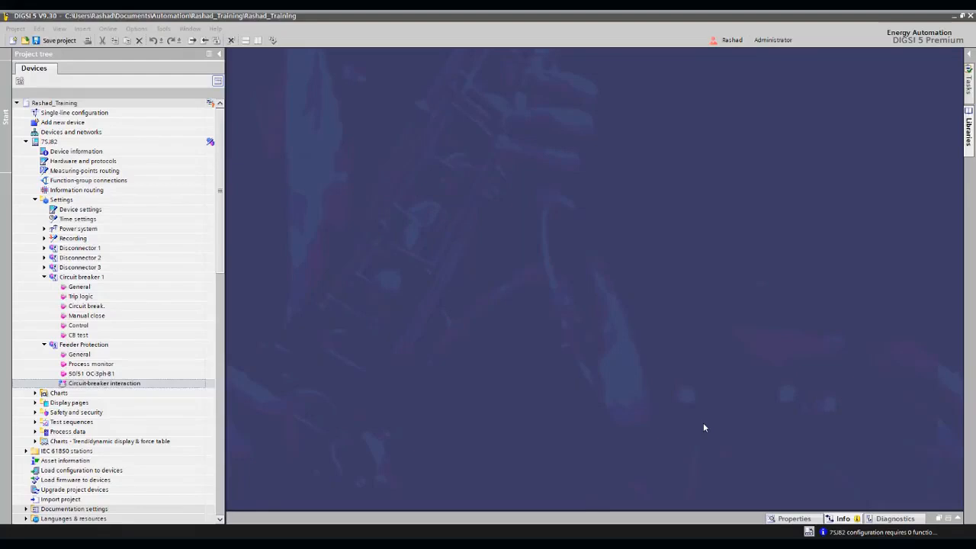
Add the 7SJ82 library's 27 Undervolt.-3ph voltage protection function for FG Voltage/current 3ph to Feeder Protection and open its settings.
{"action": "left_click", "coordinate": [968, 128]}
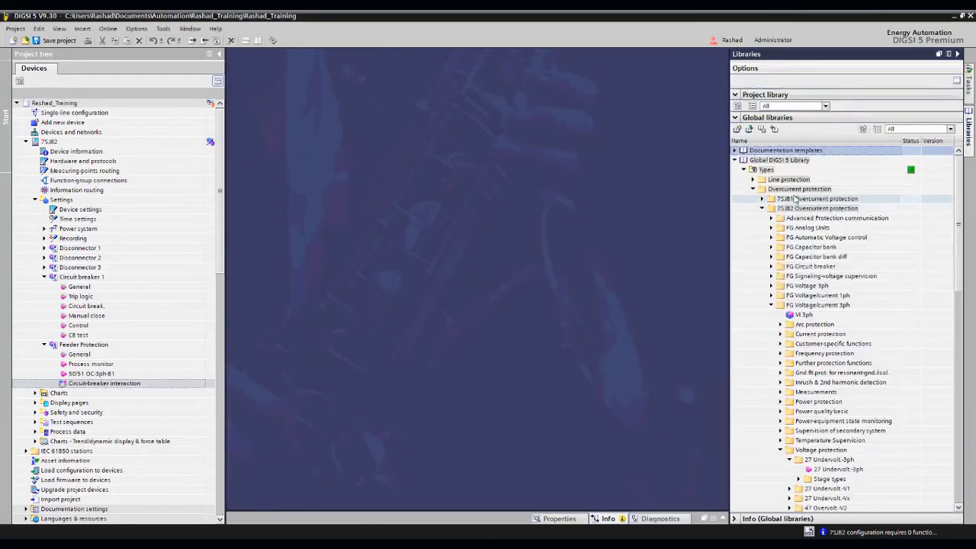
{"action": "left_click", "coordinate": [793, 170]}
{"action": "left_click", "coordinate": [796, 209]}
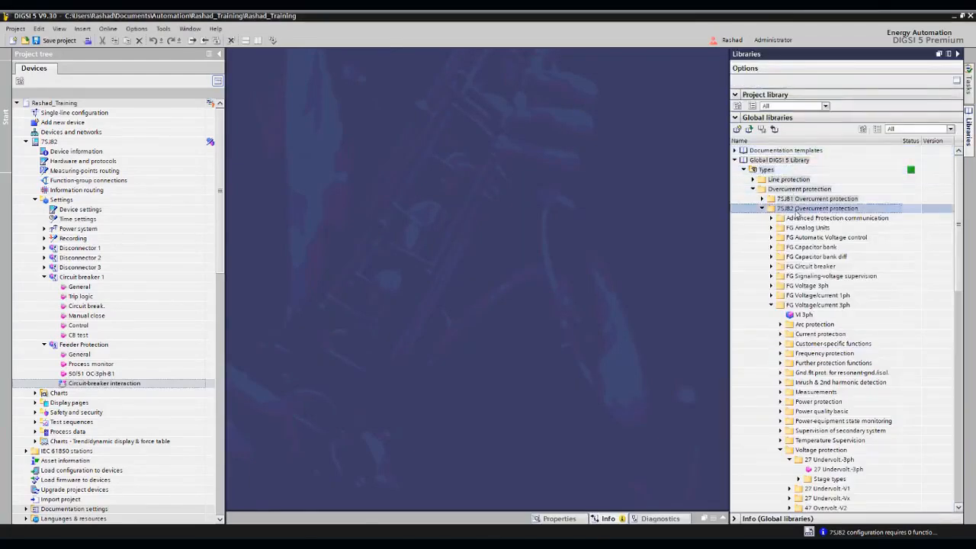
{"action": "left_click", "coordinate": [814, 305]}
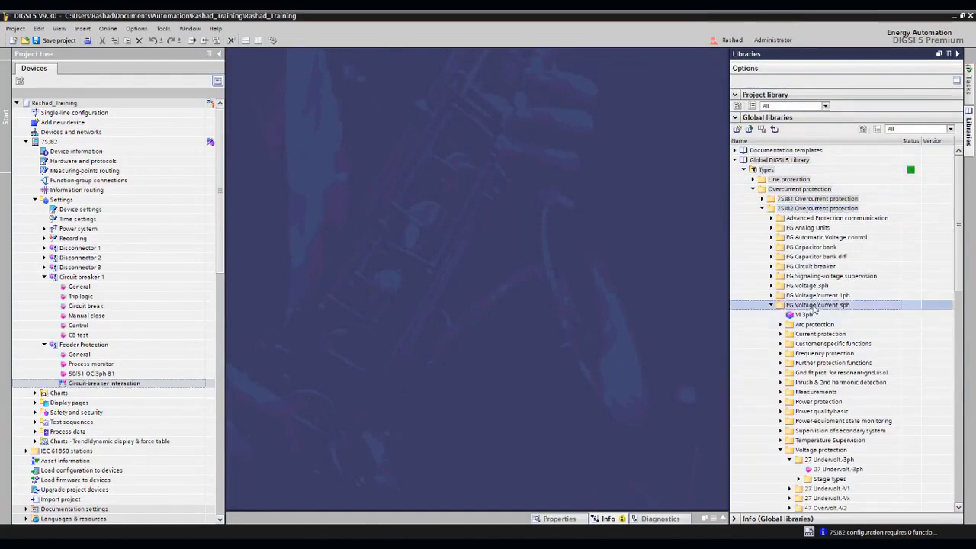
{"action": "left_click", "coordinate": [814, 450]}
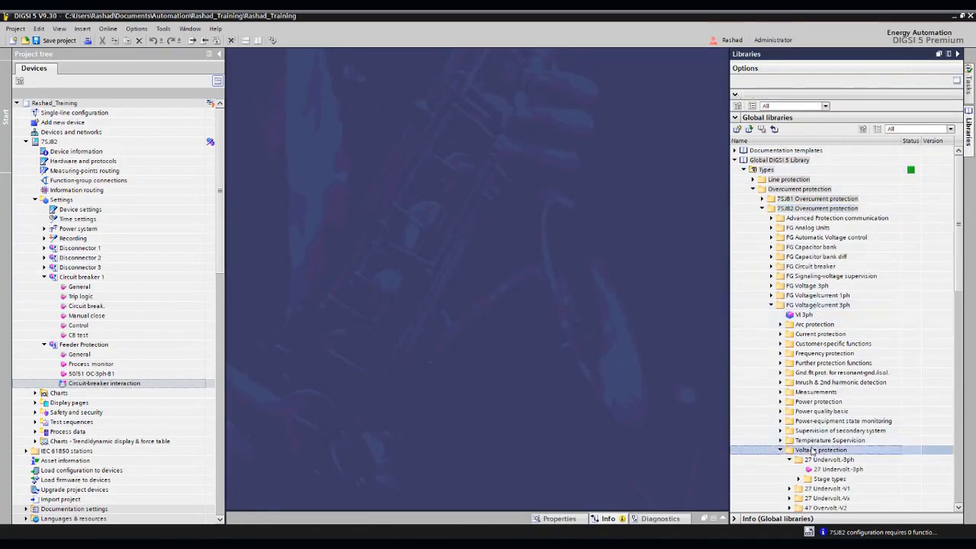
{"action": "left_click", "coordinate": [830, 469]}
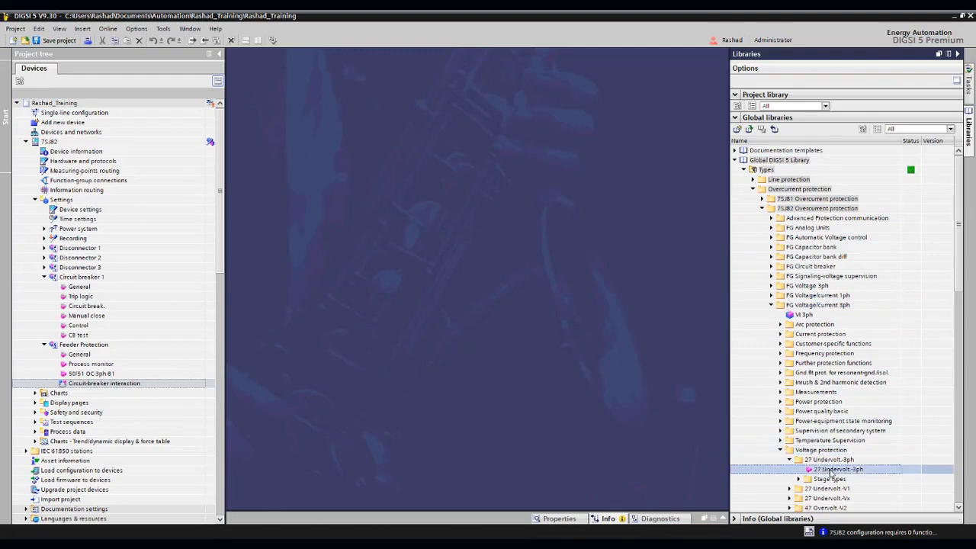
{"action": "left_click_drag", "start_coordinate": [830, 471], "coordinate": [115, 354]}
{"action": "double_click", "coordinate": [76, 385]}
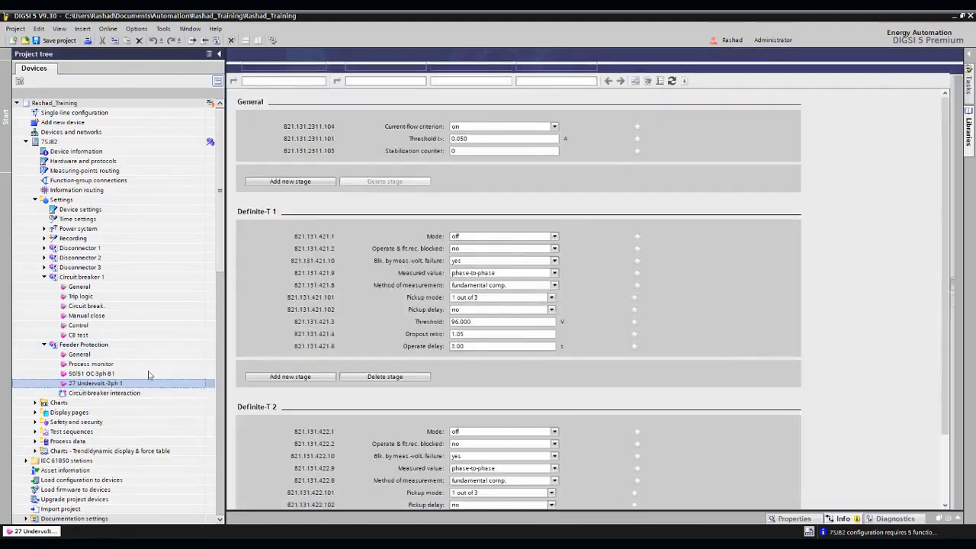
Check which stage types can be added to the 27 Undervolt.-3ph function, without adding one.
{"action": "scroll", "coordinate": [320, 208], "scroll_direction": "down", "scroll_amount": 3}
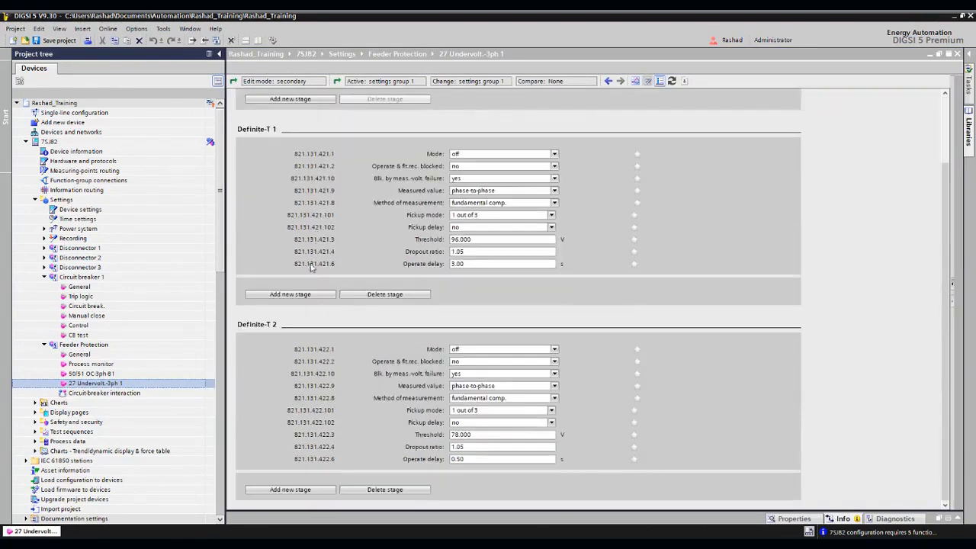
{"action": "left_click", "coordinate": [314, 293]}
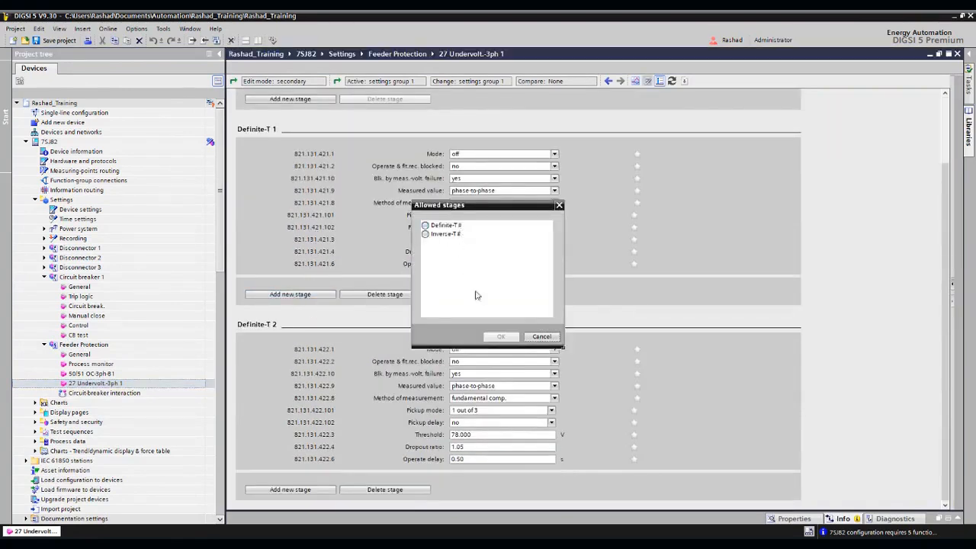
{"action": "left_click", "coordinate": [541, 336]}
Delete the Definite-T 2 stage from the undervoltage function.
{"action": "left_click", "coordinate": [303, 384]}
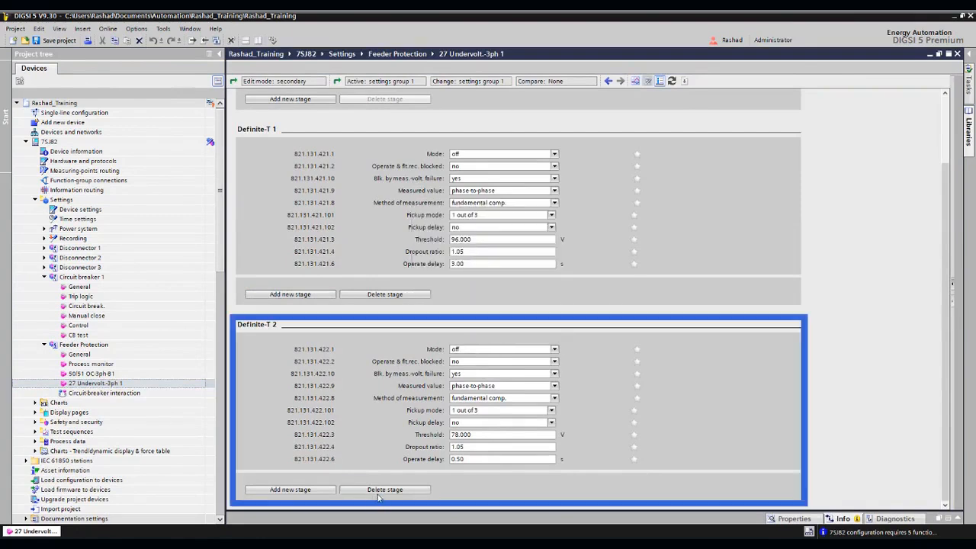
{"action": "left_click", "coordinate": [385, 490]}
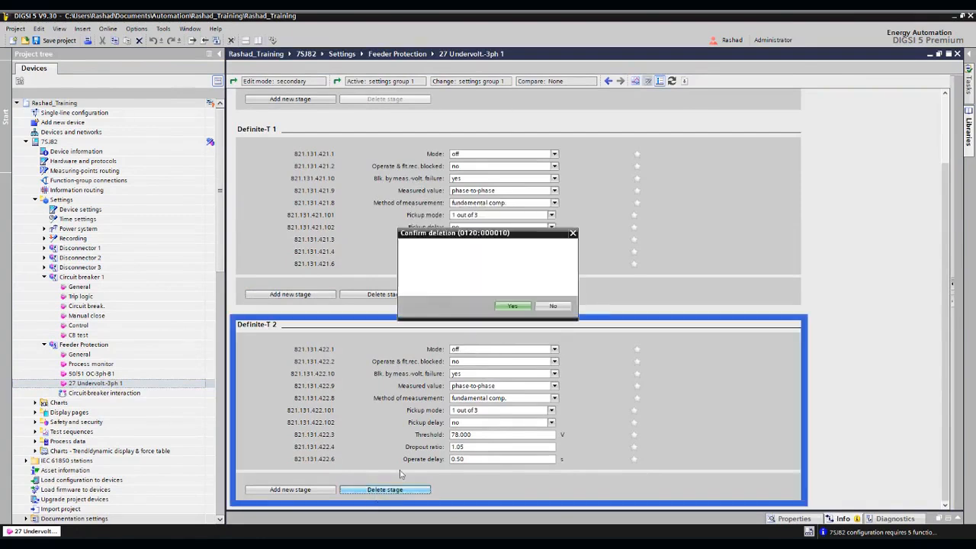
{"action": "left_click", "coordinate": [515, 306]}
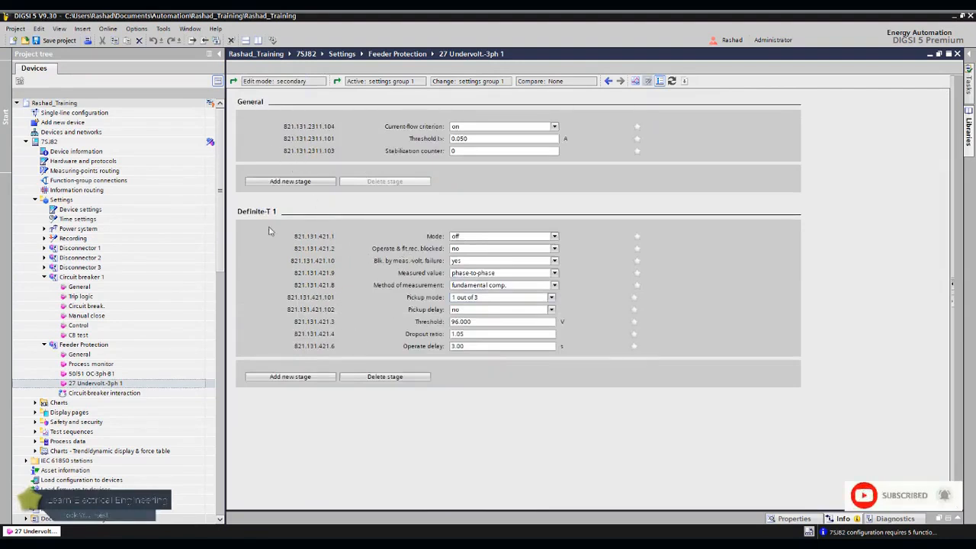
Set the mode of the Definite-T 1 stage to on.
{"action": "left_click", "coordinate": [467, 237]}
{"action": "left_click", "coordinate": [467, 253]}
{"action": "left_click", "coordinate": [467, 237]}
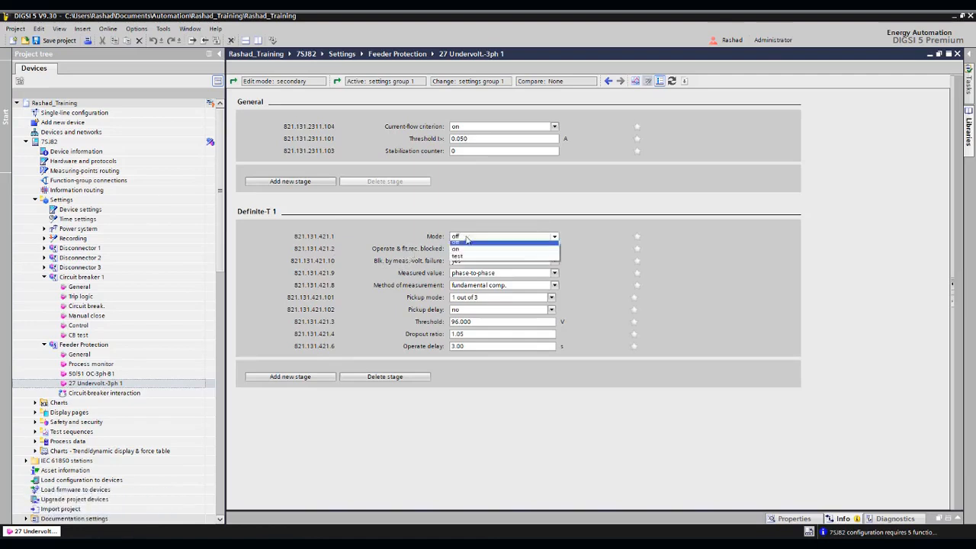
{"action": "left_click", "coordinate": [469, 252]}
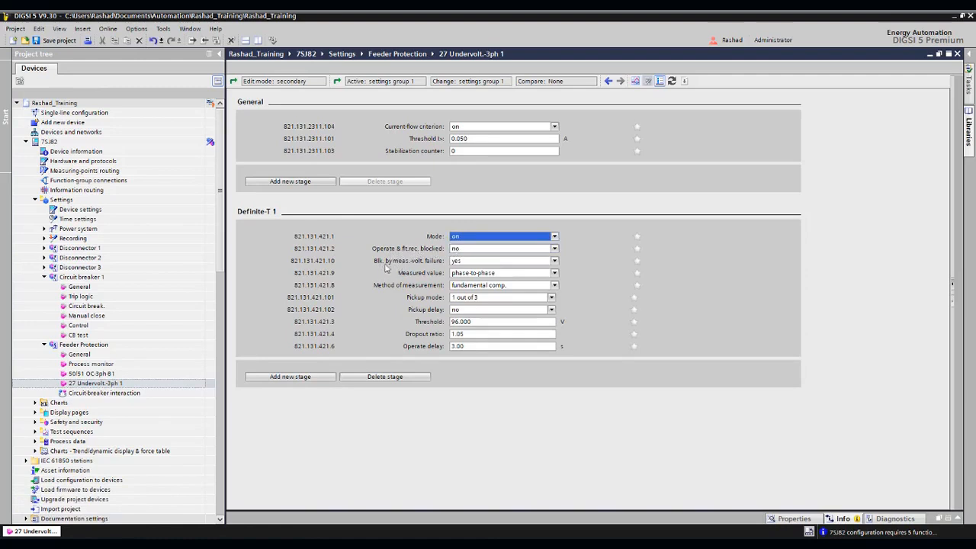
Examine the Definite-T 1 options for measuring-voltage-failure blocking, measured value, method of measurement and pickup mode.
{"action": "left_click", "coordinate": [474, 262]}
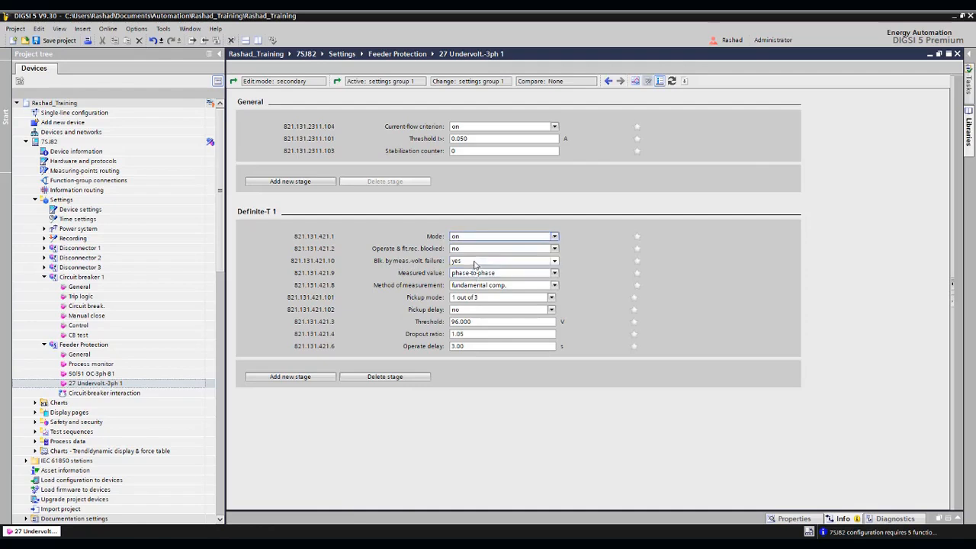
{"action": "left_click", "coordinate": [475, 263]}
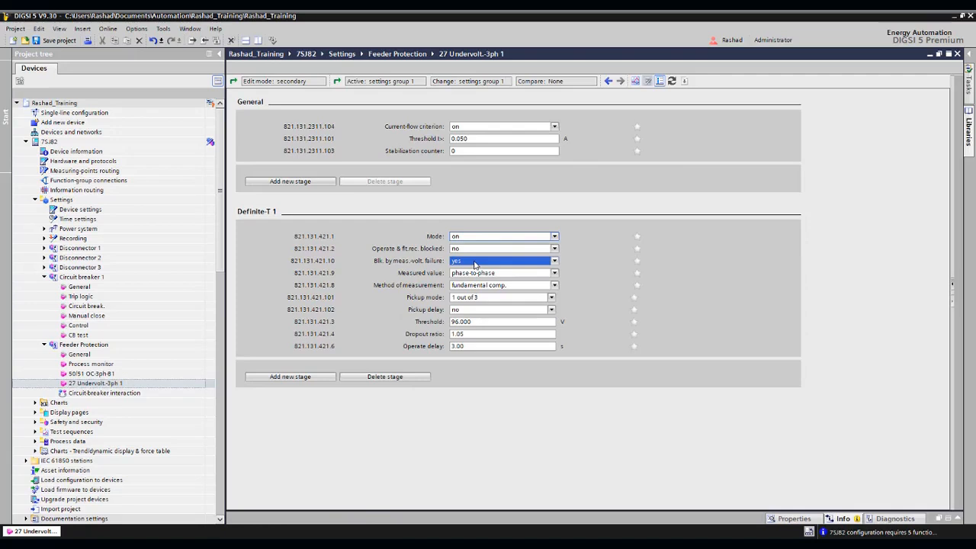
{"action": "left_click", "coordinate": [476, 273]}
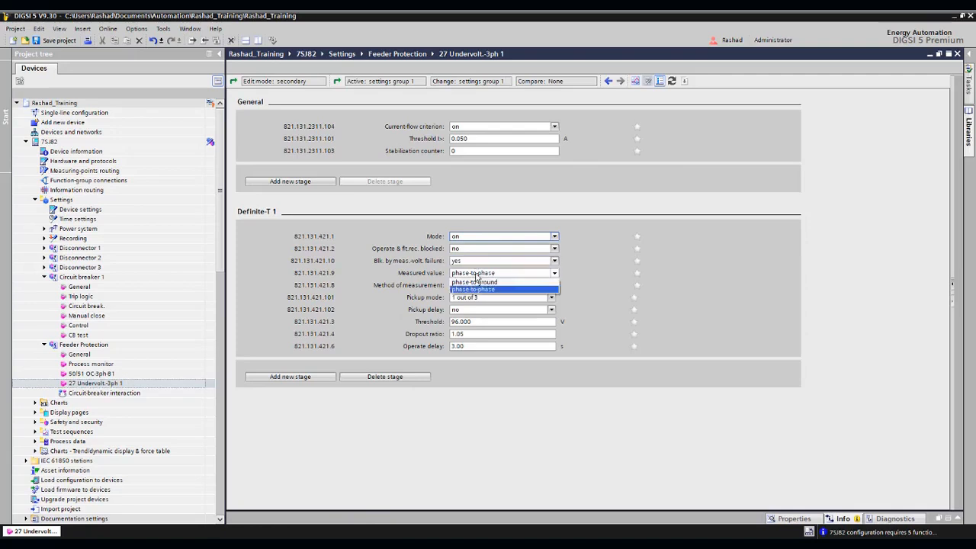
{"action": "left_click", "coordinate": [523, 275]}
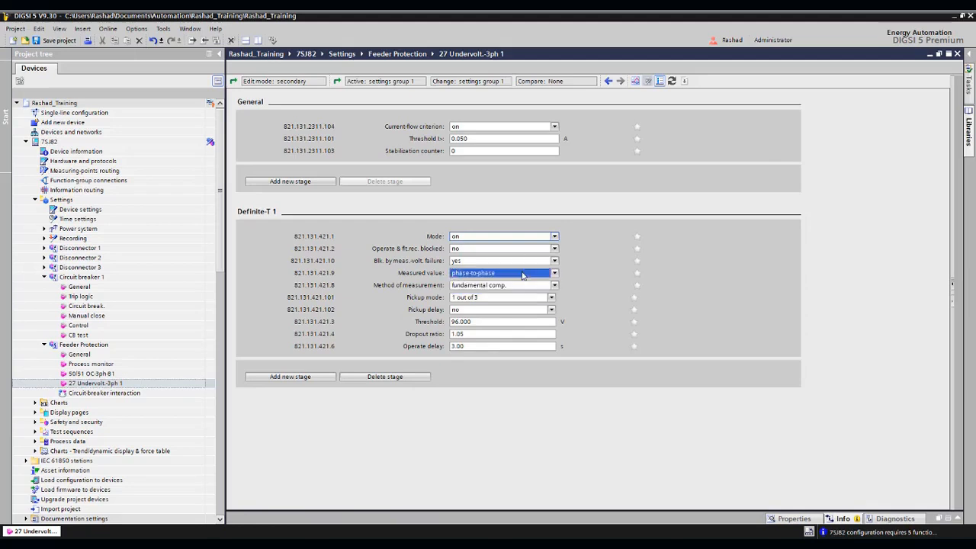
{"action": "left_click", "coordinate": [519, 287]}
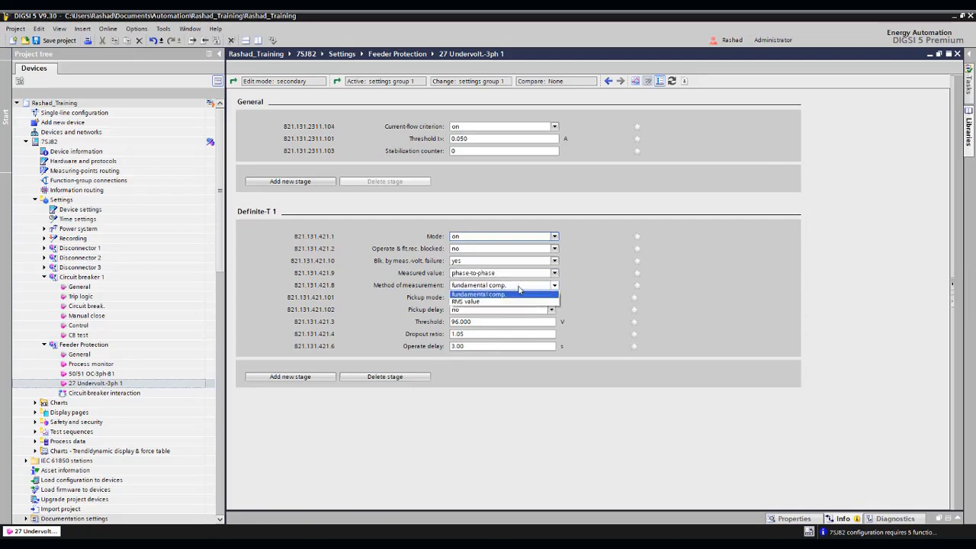
{"action": "left_click", "coordinate": [518, 289]}
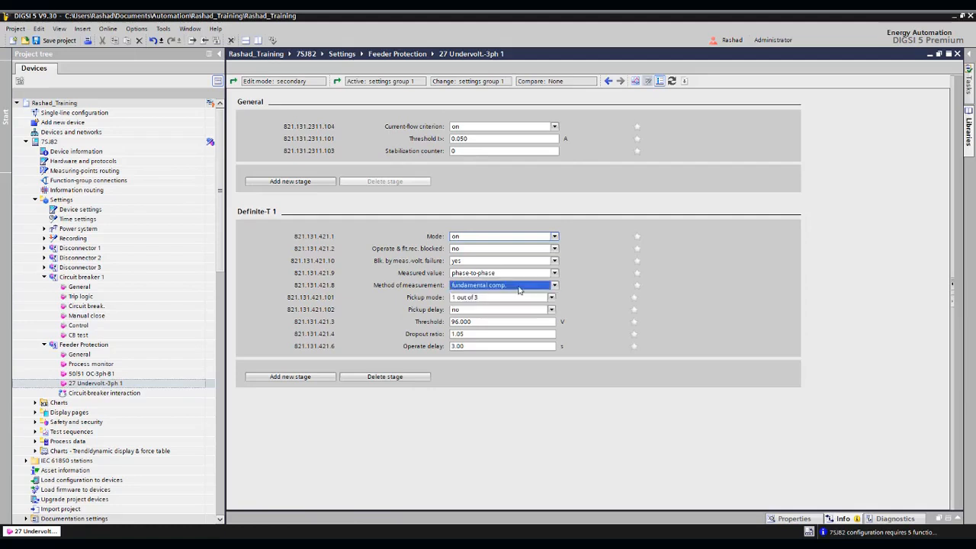
{"action": "left_click", "coordinate": [511, 299]}
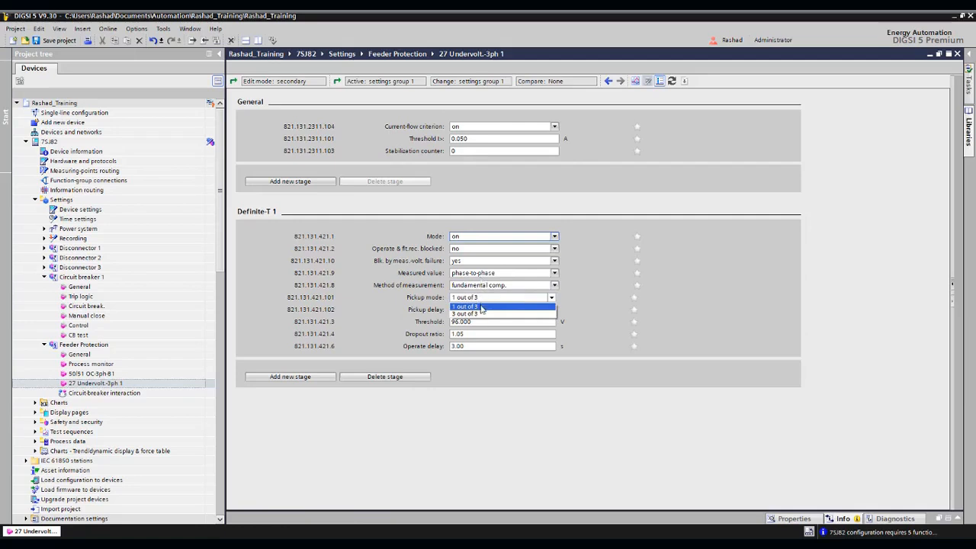
{"action": "key", "text": "Return"}
Switch the Definite-T 1 measured value to phase-to-ground, view the pickup mode choices, and return the measured value to phase-to-phase.
{"action": "left_click", "coordinate": [483, 276]}
{"action": "left_click", "coordinate": [483, 285]}
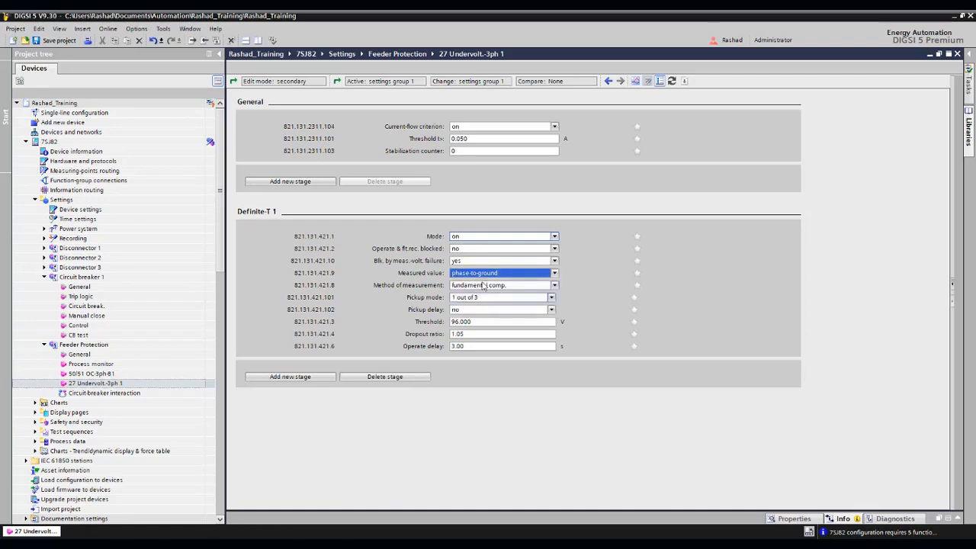
{"action": "left_click", "coordinate": [485, 298]}
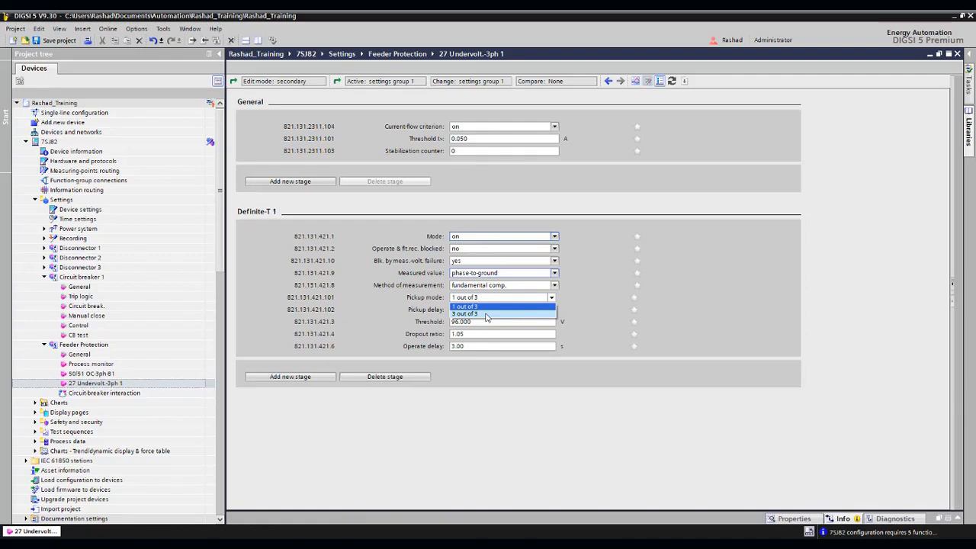
{"action": "left_click", "coordinate": [488, 273]}
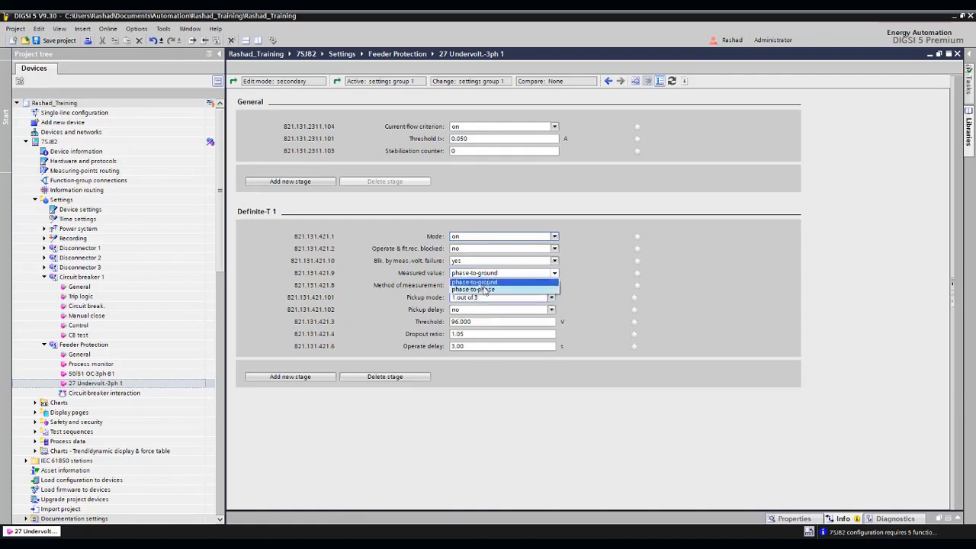
{"action": "left_click", "coordinate": [485, 289]}
Try the Definite-T 1 pickup mode 3 out of 3 and return it to 1 out of 3.
{"action": "left_click", "coordinate": [486, 298]}
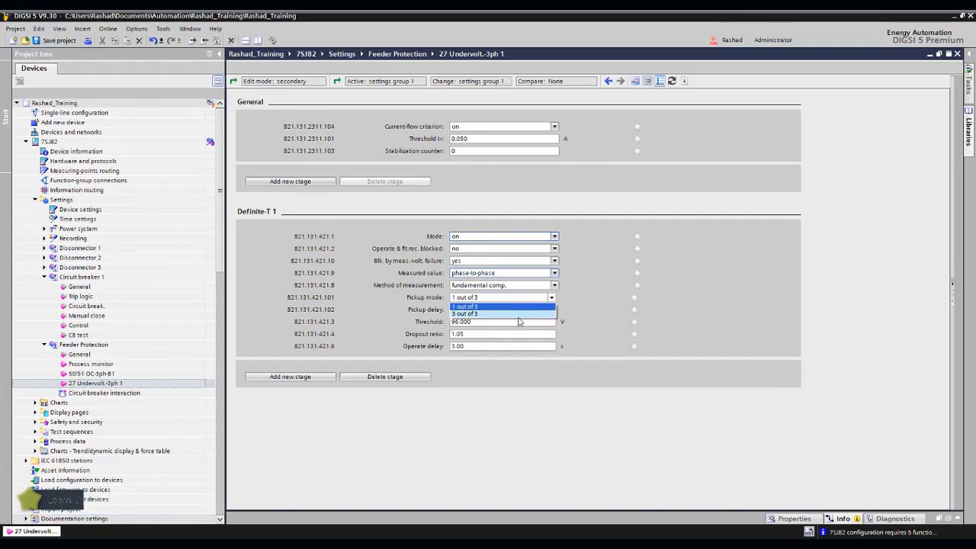
{"action": "left_click", "coordinate": [517, 312]}
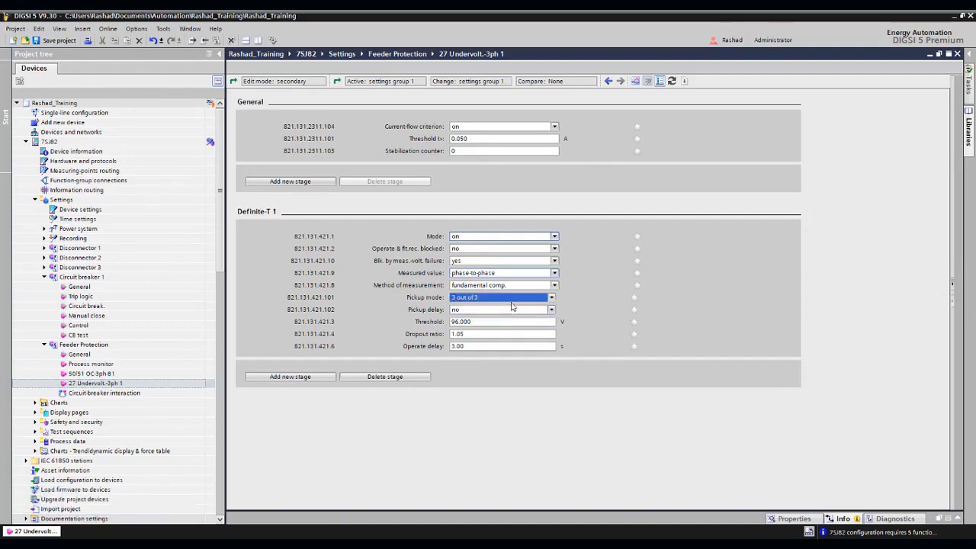
{"action": "left_click", "coordinate": [512, 303]}
{"action": "left_click", "coordinate": [504, 308]}
Set the Definite-T 1 measured value to phase-to-ground and review the pickup delay and threshold settings.
{"action": "left_click", "coordinate": [496, 277]}
{"action": "left_click", "coordinate": [492, 285]}
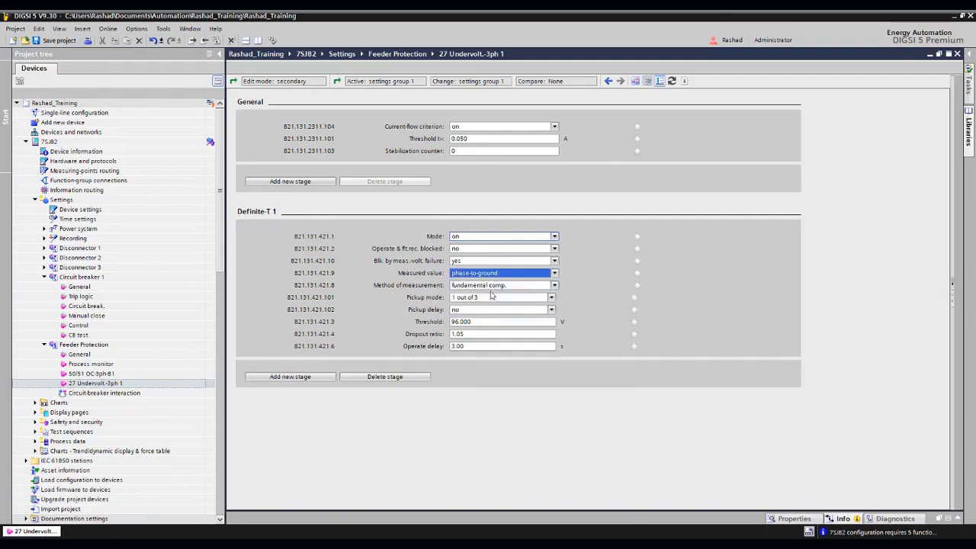
{"action": "left_click", "coordinate": [490, 309]}
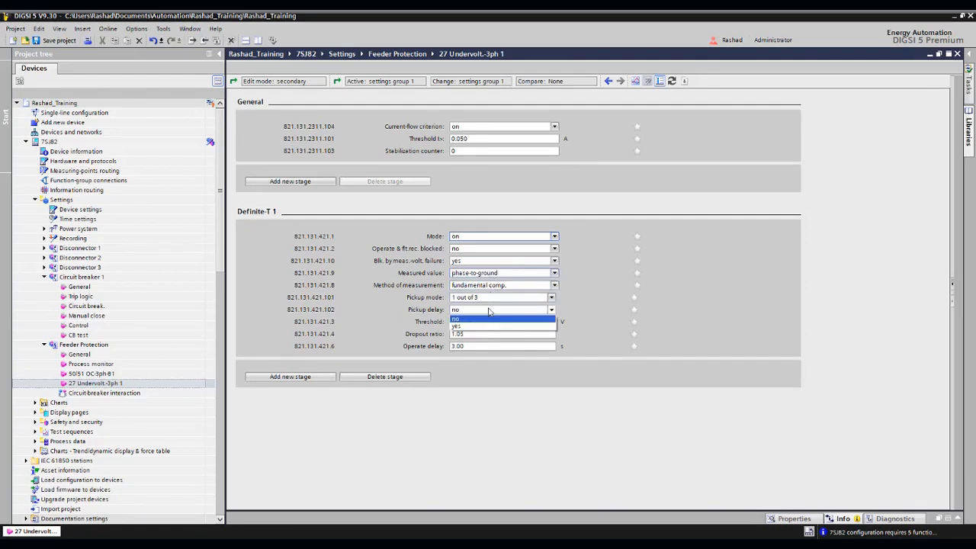
{"action": "left_click", "coordinate": [489, 311]}
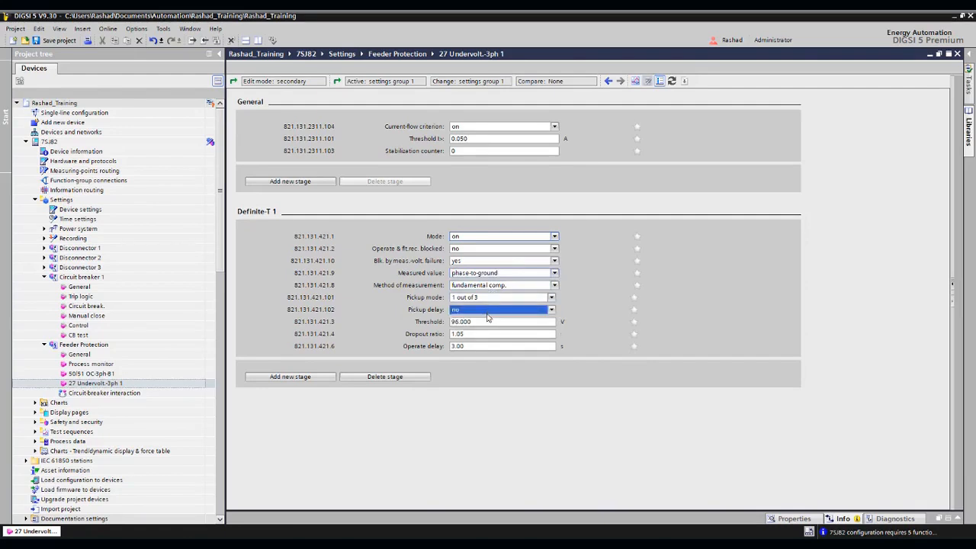
{"action": "left_click", "coordinate": [486, 321]}
{"action": "left_click_drag", "start_coordinate": [486, 324], "coordinate": [415, 324]}
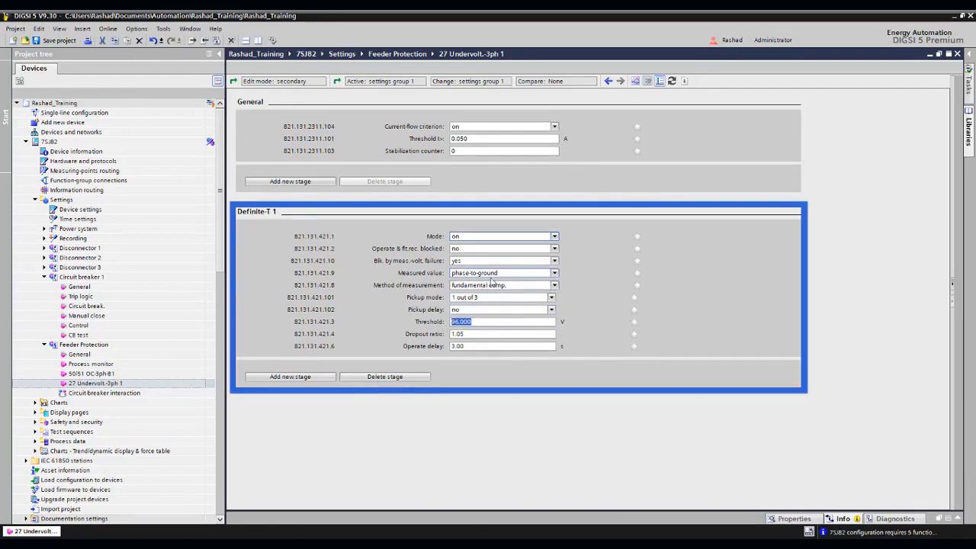
{"action": "left_click", "coordinate": [476, 321]}
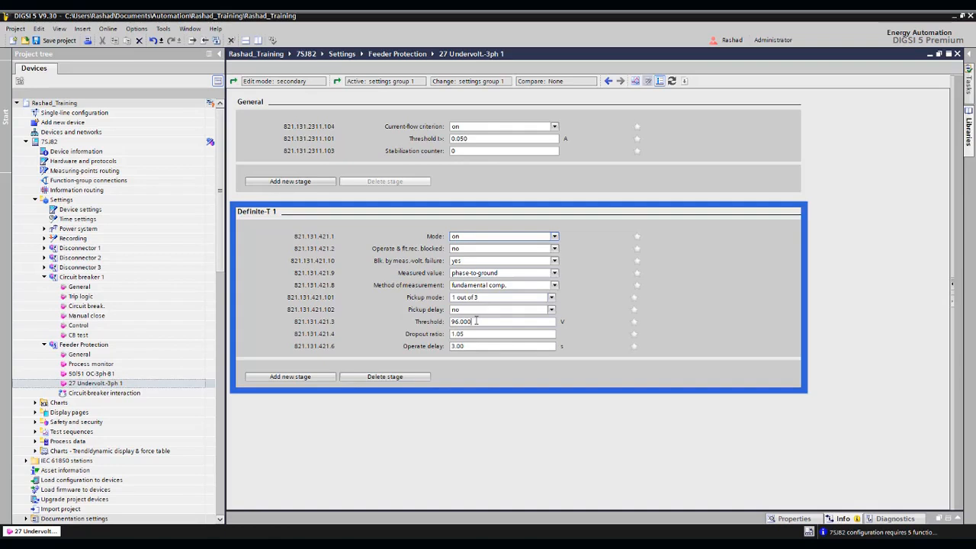
Set the Definite-T 1 measured value to phase-to-phase and its threshold to 100.000 V.
{"action": "left_click", "coordinate": [555, 272]}
{"action": "left_click", "coordinate": [499, 291]}
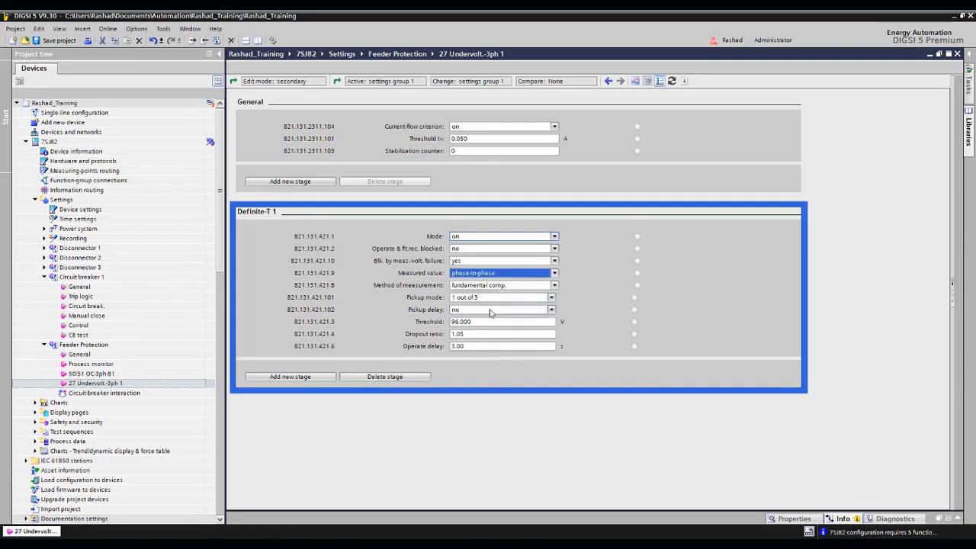
{"action": "left_click_drag", "start_coordinate": [471, 321], "coordinate": [440, 321]}
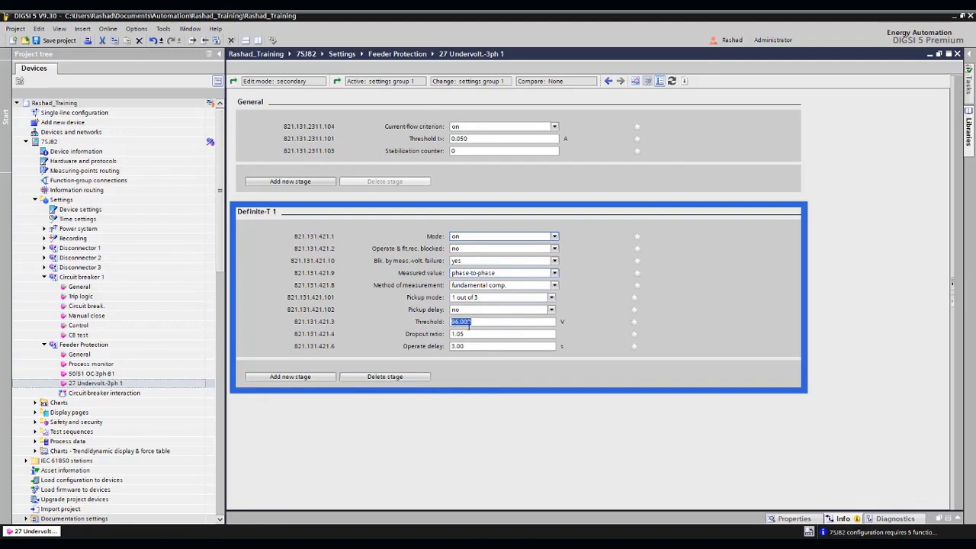
{"action": "left_click_drag", "start_coordinate": [469, 328], "coordinate": [481, 323]}
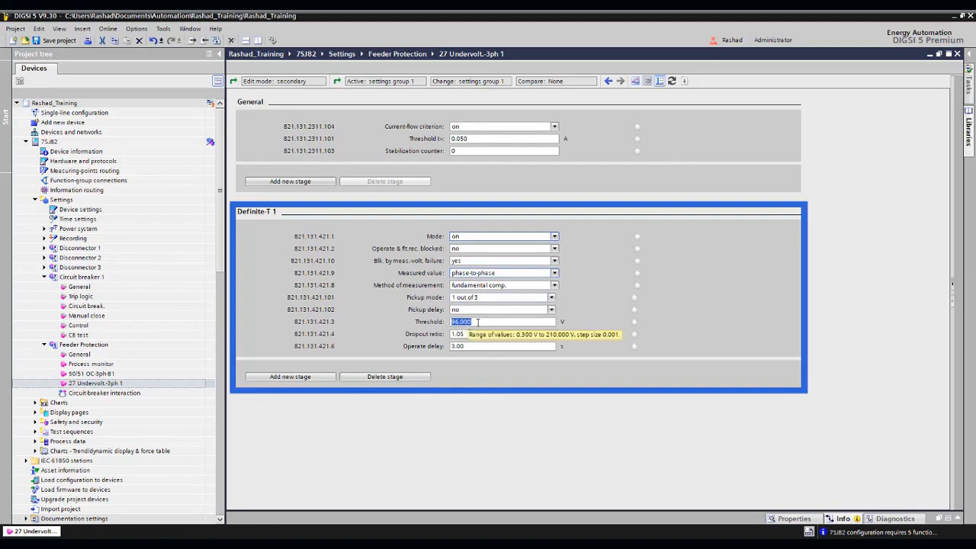
{"action": "type", "text": "100.000"}
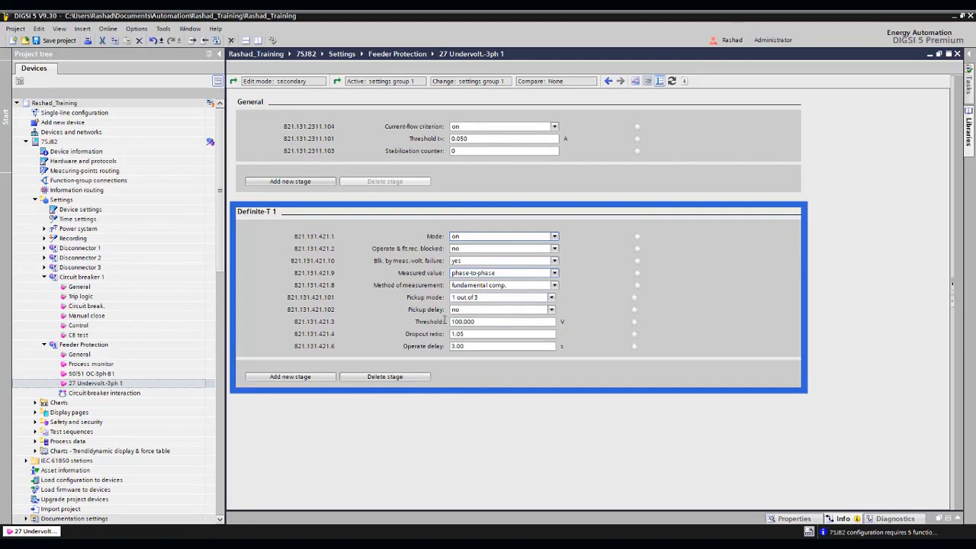
Change the measured value of the Definite-T 1 stage to phase-to-ground.
{"action": "left_click", "coordinate": [472, 279]}
{"action": "left_click", "coordinate": [472, 284]}
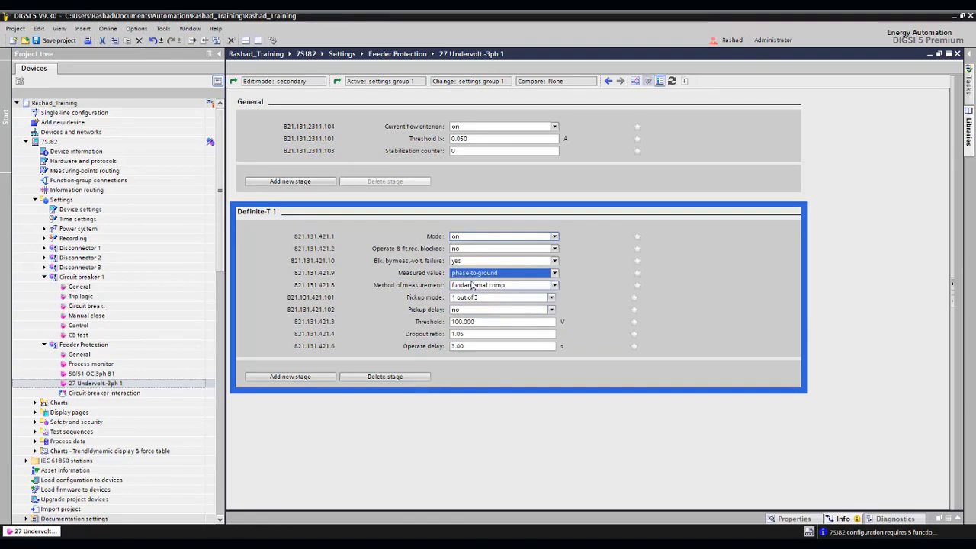
Set the Definite-T 1 threshold to 55.000 V for the phase-to-ground measured value.
{"action": "left_click", "coordinate": [477, 321]}
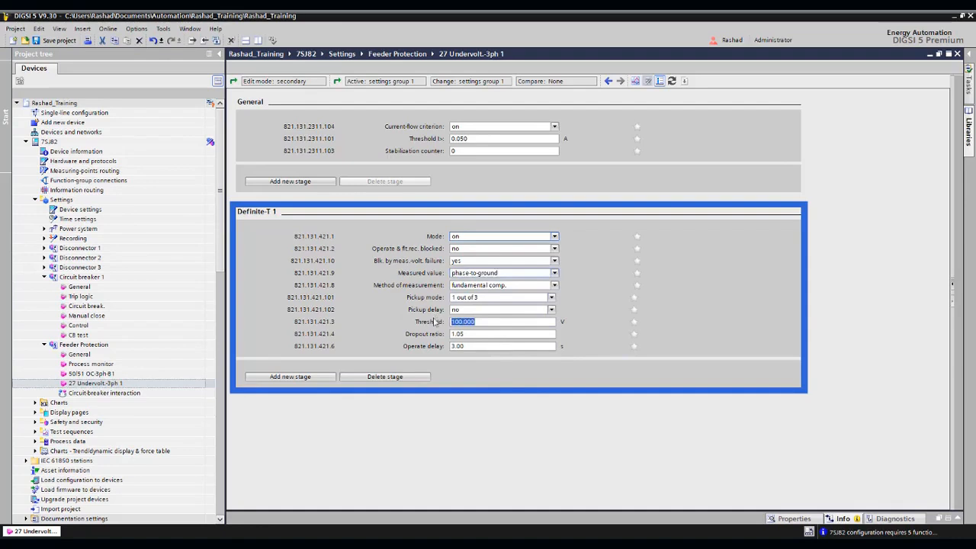
{"action": "left_click", "coordinate": [467, 276]}
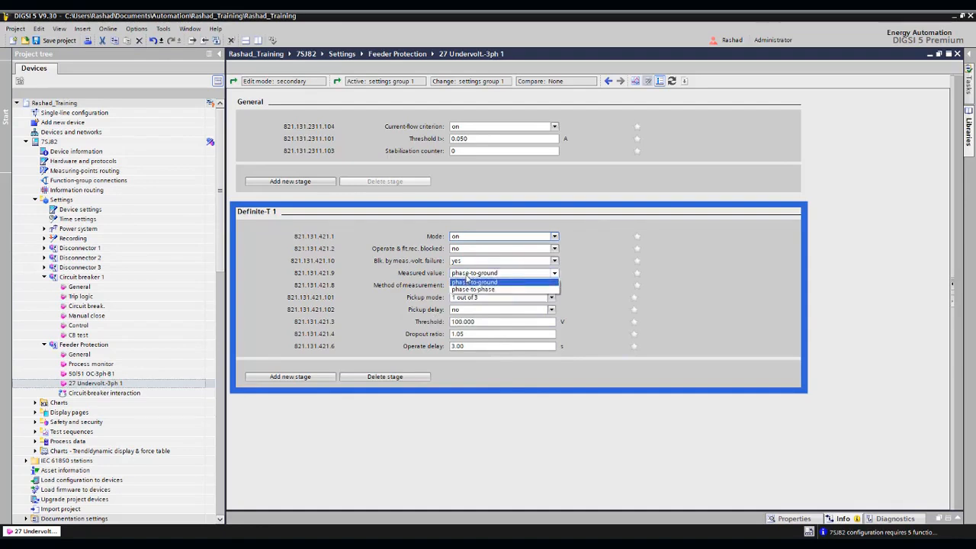
{"action": "left_click", "coordinate": [472, 323]}
{"action": "left_click", "coordinate": [473, 322]}
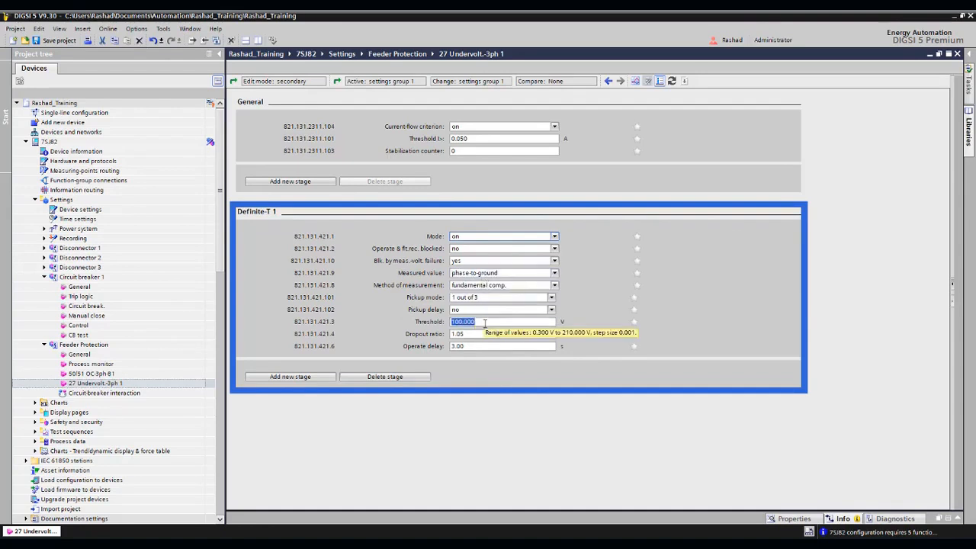
{"action": "type", "text": "55.000"}
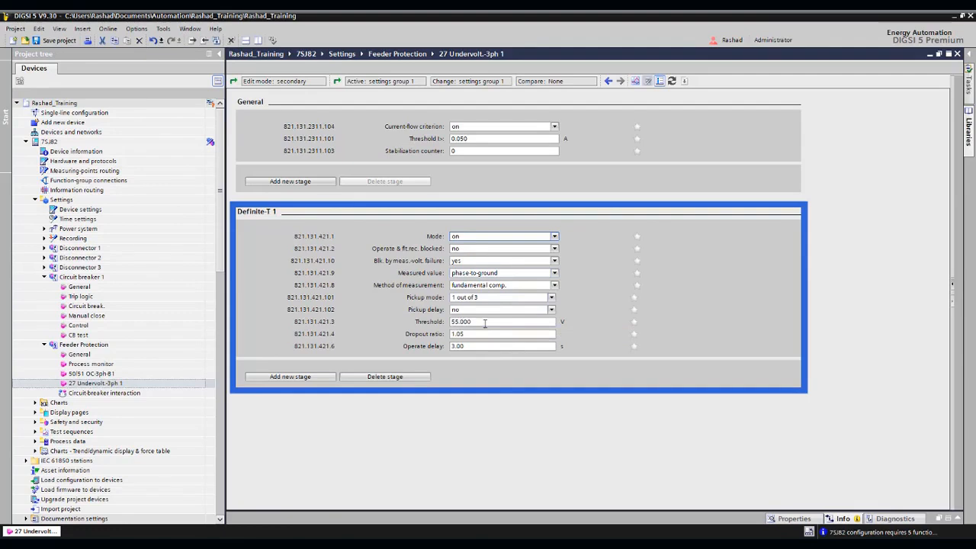
{"action": "key", "text": "Tab"}
Review the threshold, dropout ratio and operate delay settings of the Definite-T 1 stage.
{"action": "left_click", "coordinate": [474, 322]}
{"action": "left_click", "coordinate": [473, 334]}
{"action": "left_click", "coordinate": [464, 335]}
{"action": "left_click", "coordinate": [472, 321]}
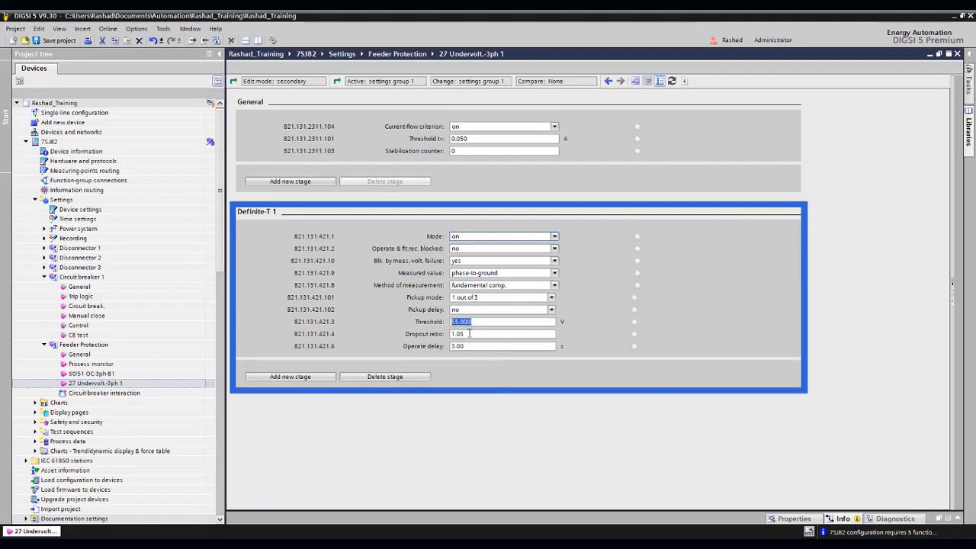
{"action": "left_click", "coordinate": [466, 334]}
{"action": "key", "text": "Return"}
{"action": "double_click", "coordinate": [467, 346]}
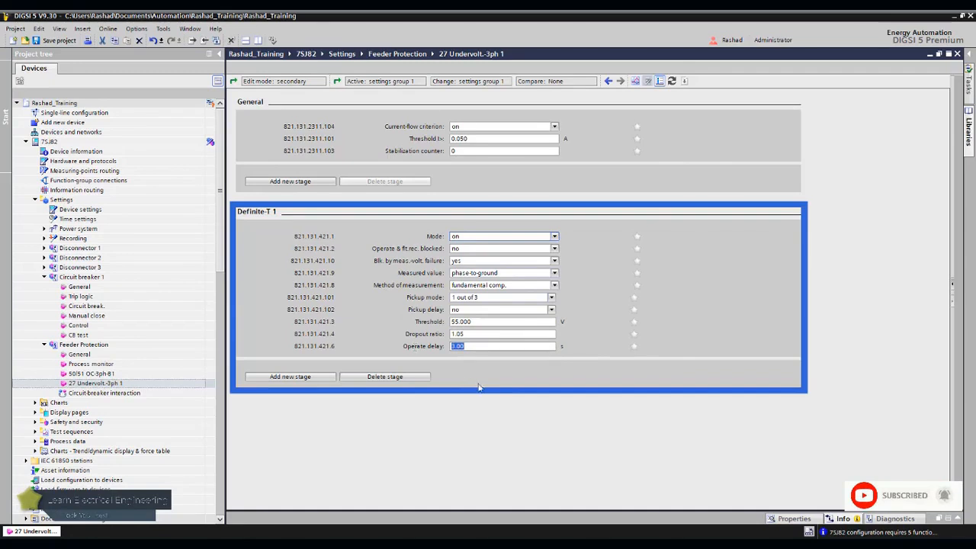
{"action": "mouse_move", "coordinate": [476, 347]}
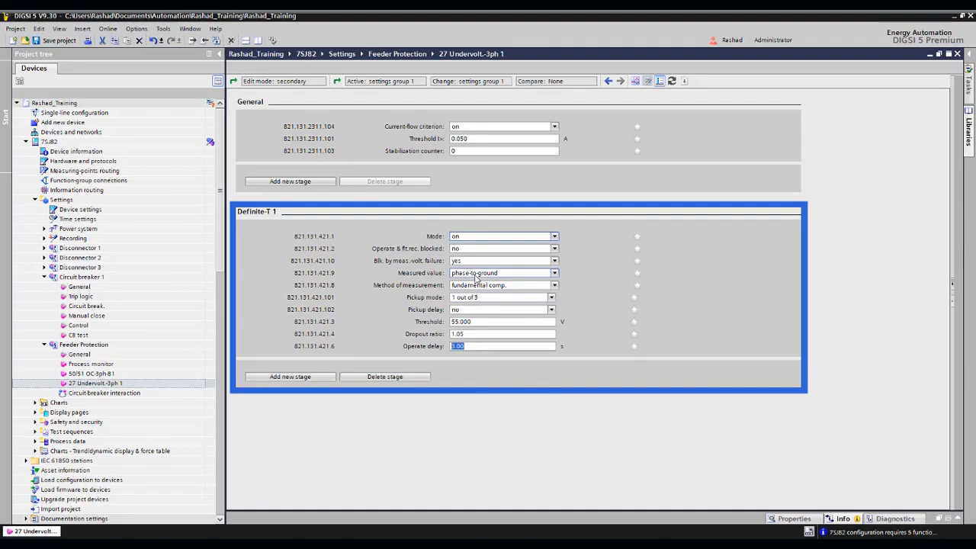
Switch to SIPROTEC 5.docx in Word and find the undervoltage settings descriptions and the current-flow criterion note.
{"action": "left_click", "coordinate": [408, 130]}
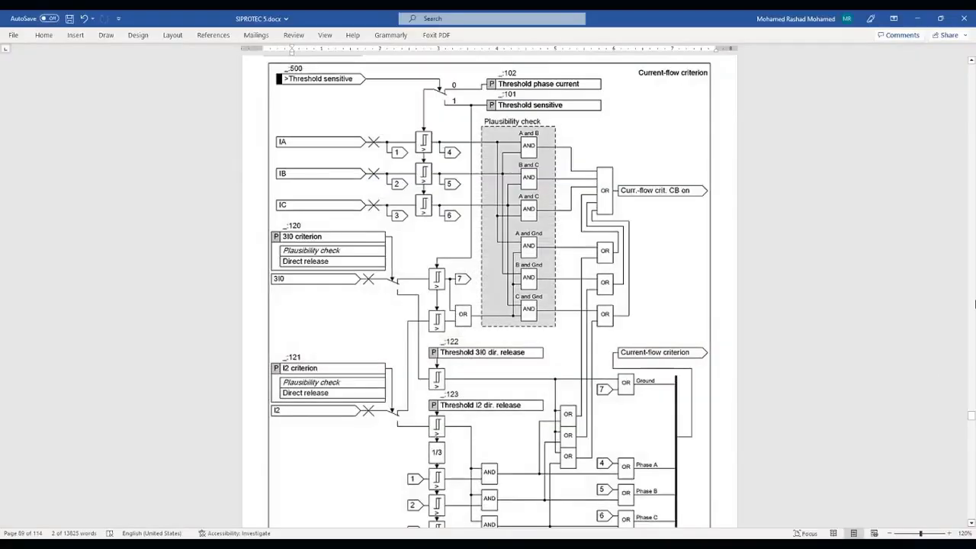
{"action": "scroll", "coordinate": [489, 305], "scroll_direction": "up", "scroll_amount": 10}
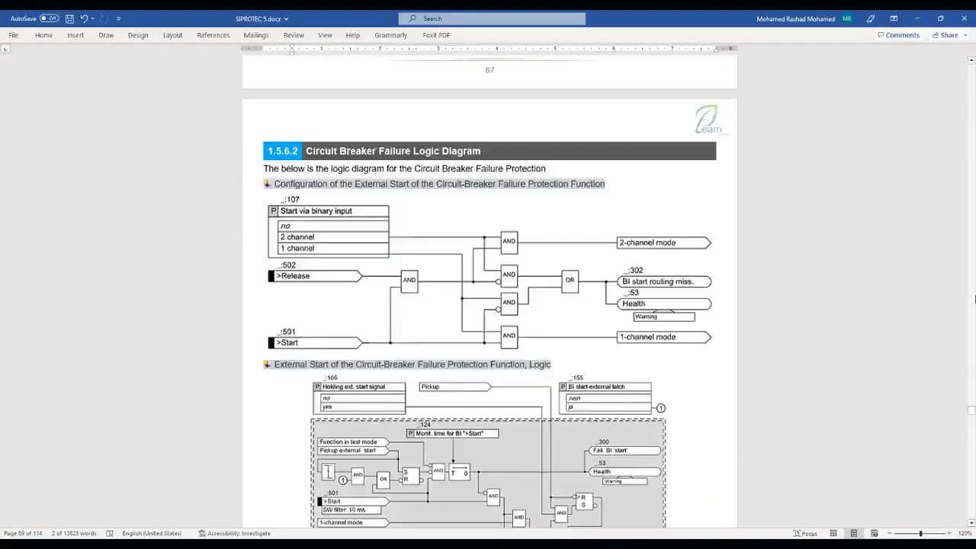
{"action": "scroll", "coordinate": [975, 299], "scroll_direction": "up", "scroll_amount": 20}
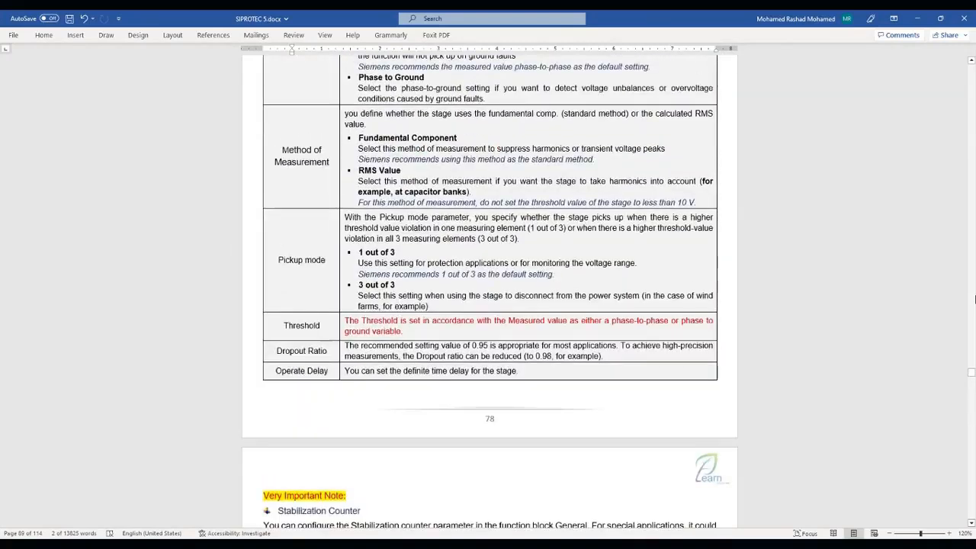
{"action": "scroll", "coordinate": [501, 254], "scroll_direction": "up", "scroll_amount": 3}
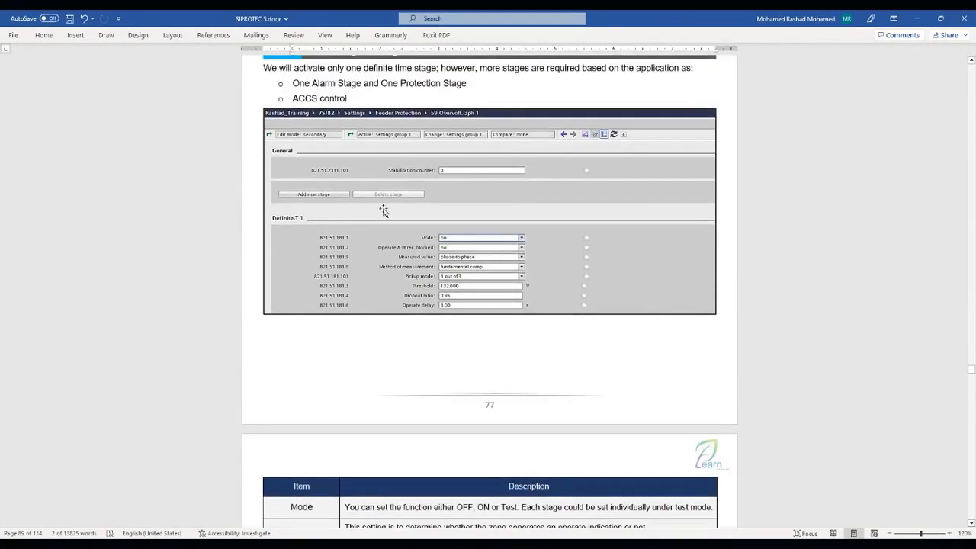
{"action": "scroll", "coordinate": [975, 215], "scroll_direction": "up", "scroll_amount": 20}
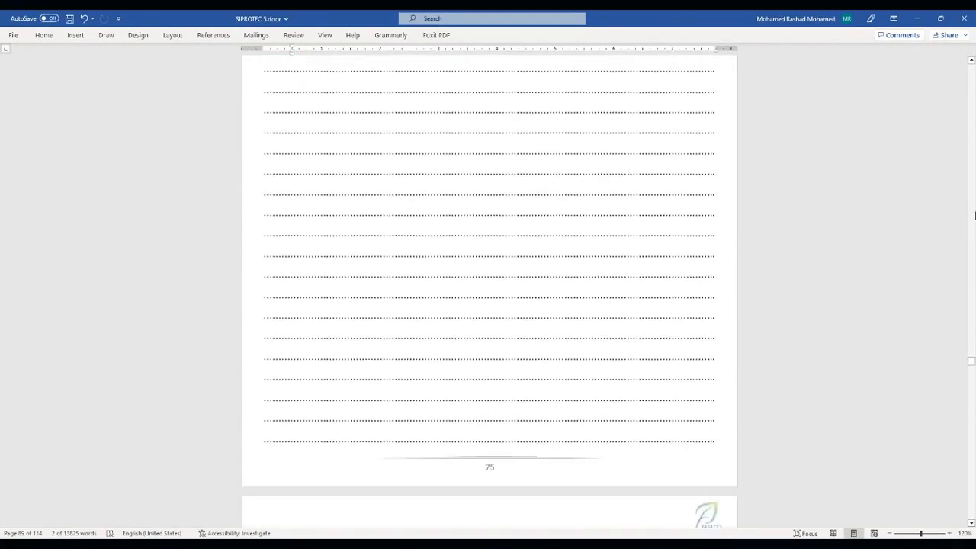
{"action": "scroll", "coordinate": [975, 216], "scroll_direction": "up", "scroll_amount": 12}
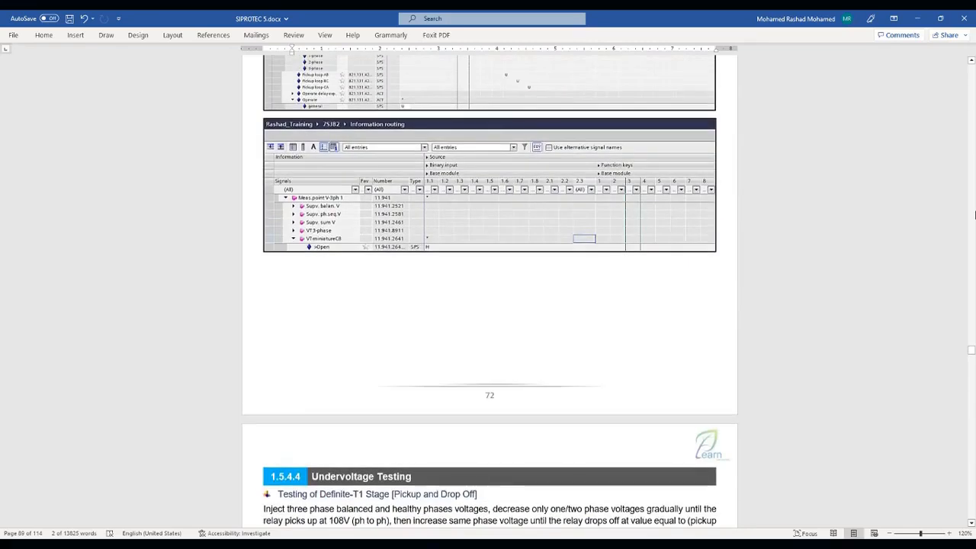
{"action": "scroll", "coordinate": [709, 216], "scroll_direction": "down", "scroll_amount": 1}
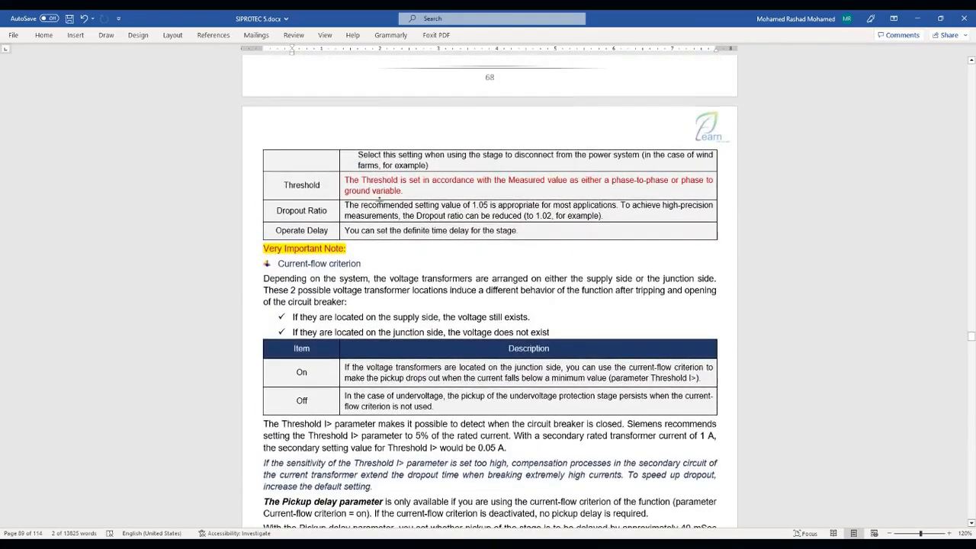
{"action": "scroll", "coordinate": [389, 200], "scroll_direction": "up", "scroll_amount": 10}
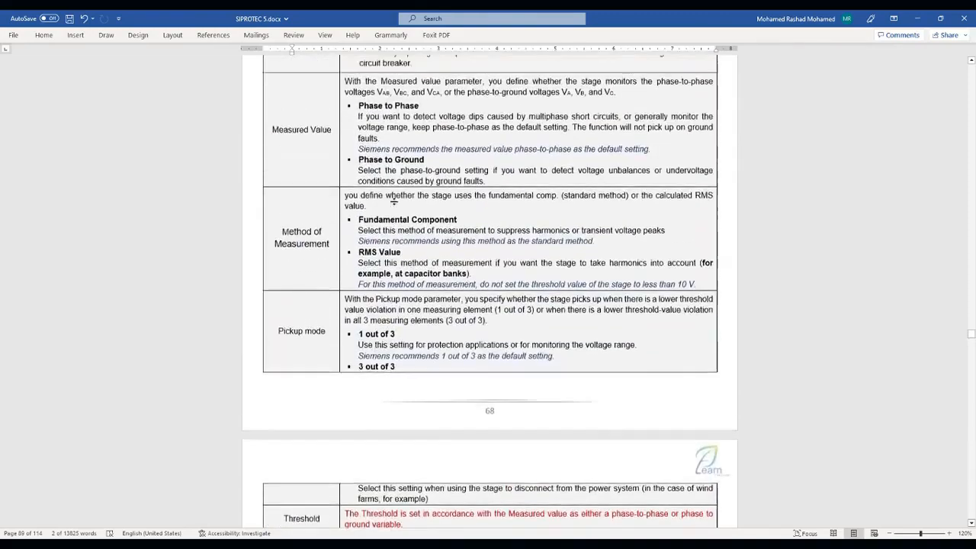
{"action": "scroll", "coordinate": [394, 204], "scroll_direction": "down", "scroll_amount": 5}
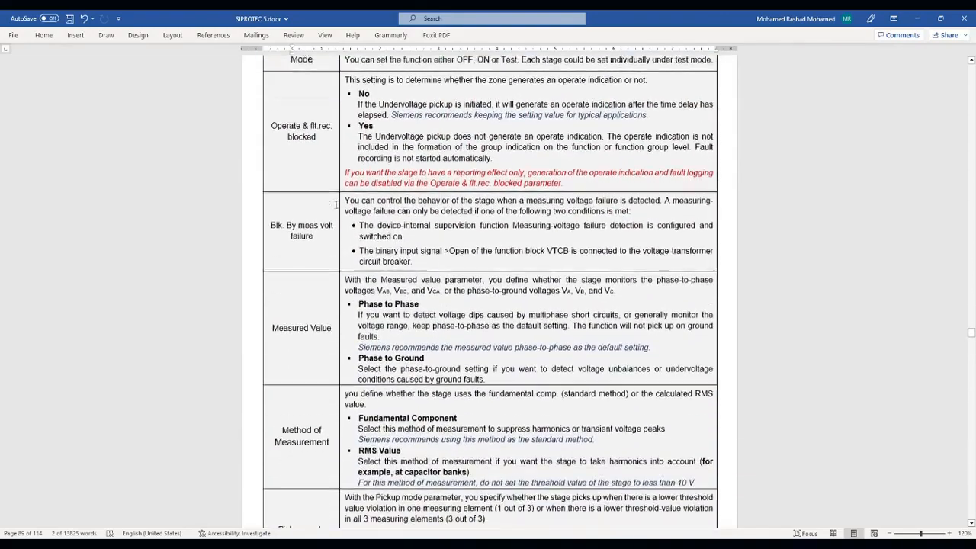
{"action": "scroll", "coordinate": [335, 205], "scroll_direction": "down", "scroll_amount": 5}
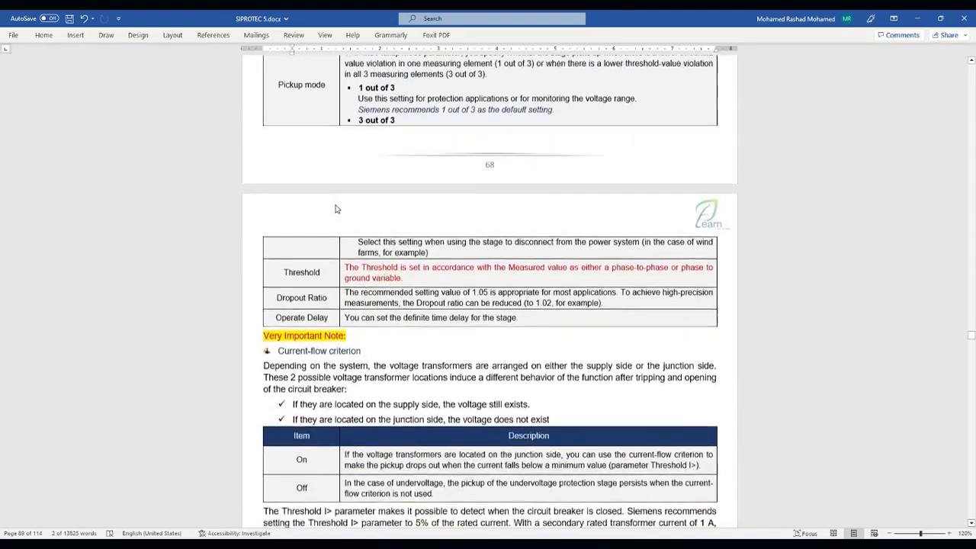
{"action": "scroll", "coordinate": [327, 222], "scroll_direction": "down", "scroll_amount": 2}
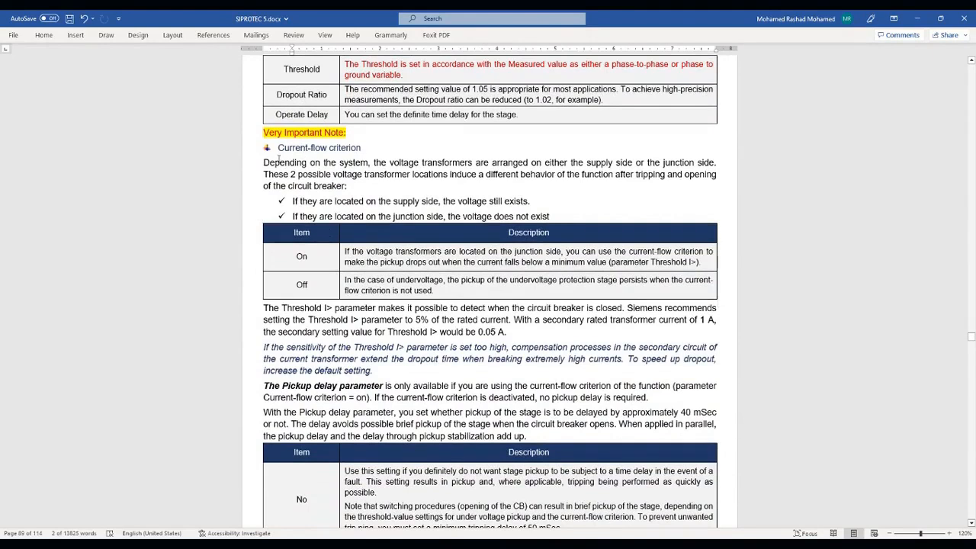
Read the current-flow criterion note and its On and Off options, and check the Threshold I> setting back in DIGSI 5.
{"action": "left_click_drag", "start_coordinate": [265, 162], "coordinate": [364, 162]}
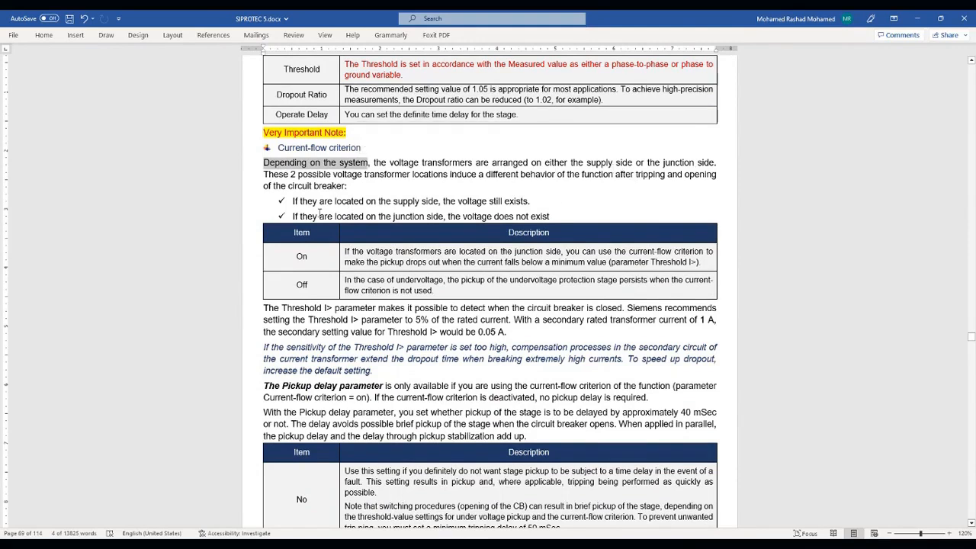
{"action": "double_click", "coordinate": [301, 257]}
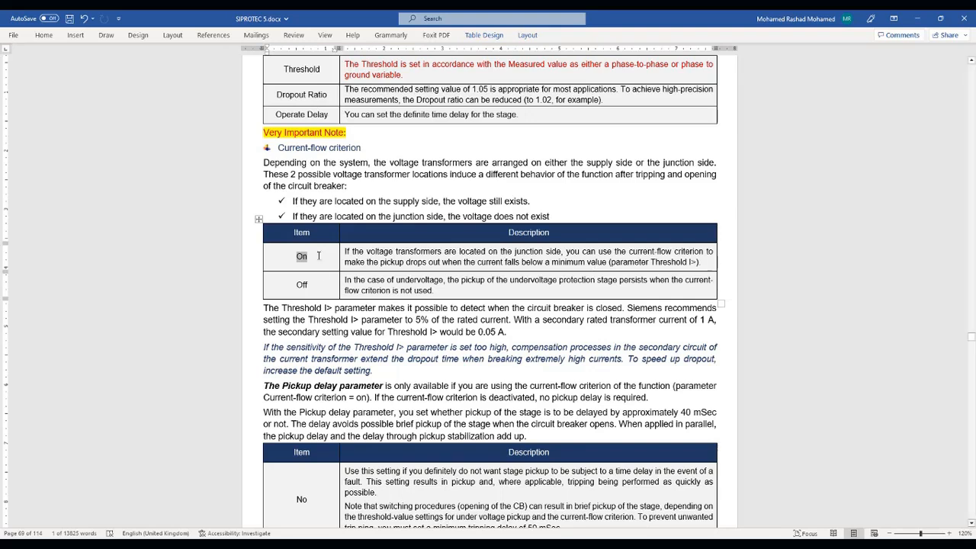
{"action": "left_click_drag", "start_coordinate": [361, 290], "coordinate": [434, 290]}
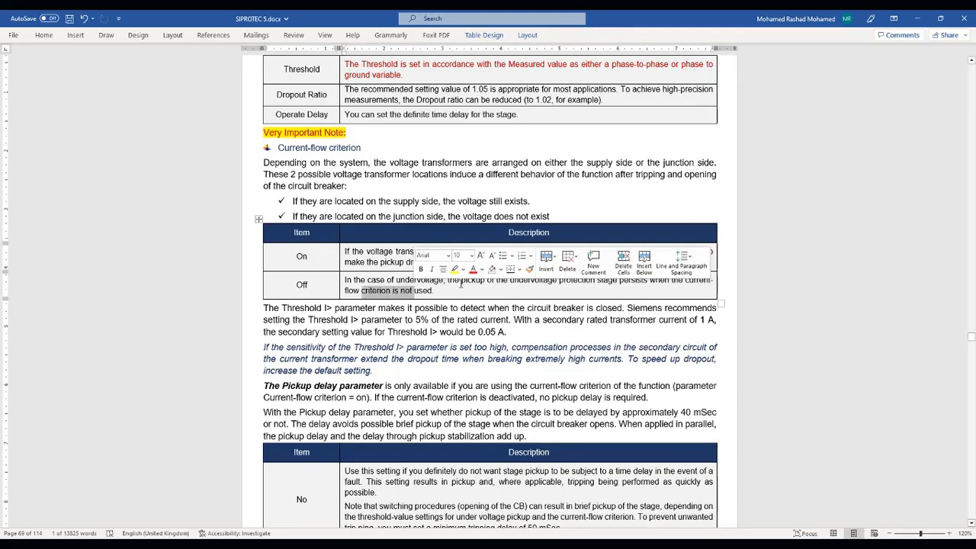
{"action": "left_click", "coordinate": [497, 283]}
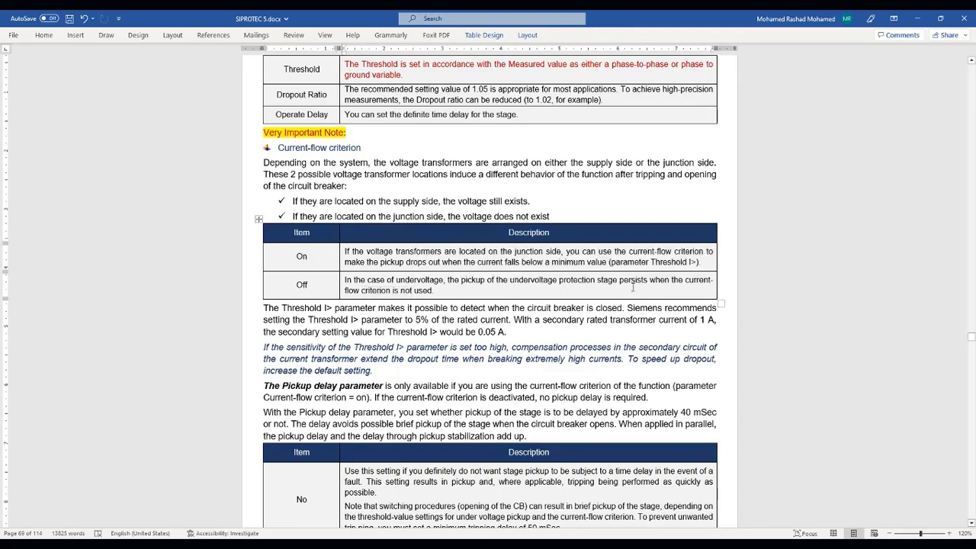
{"action": "double_click", "coordinate": [432, 290]}
{"action": "left_click_drag", "start_coordinate": [367, 283], "coordinate": [367, 283]}
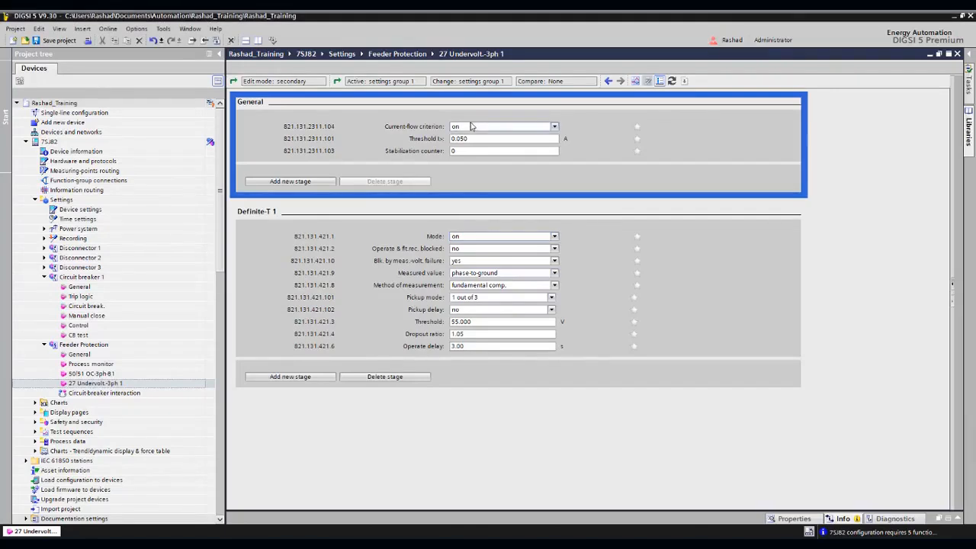
{"action": "double_click", "coordinate": [481, 139]}
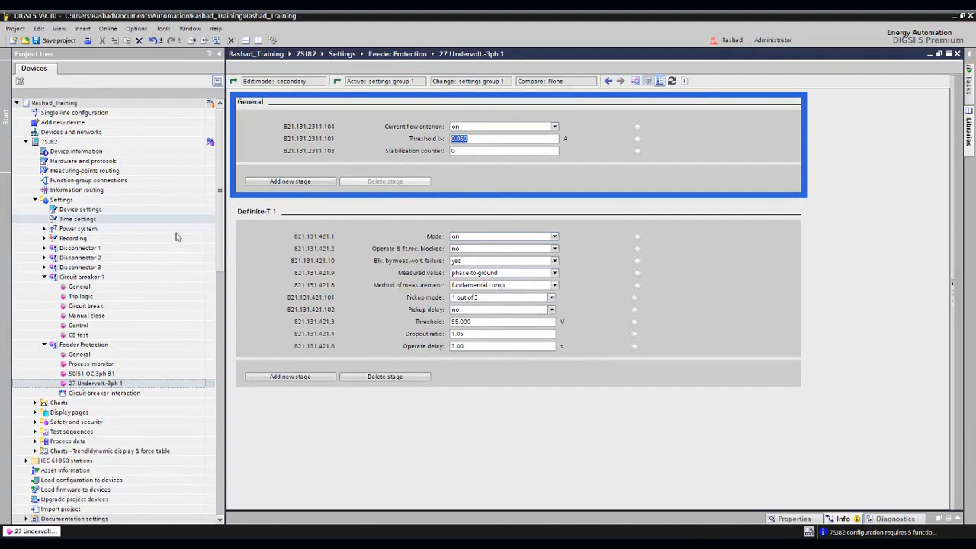
Open the 7SJ82 information routing and expand the 27 Undervolt.-3ph 1 signals under Feeder Protection.
{"action": "double_click", "coordinate": [84, 192]}
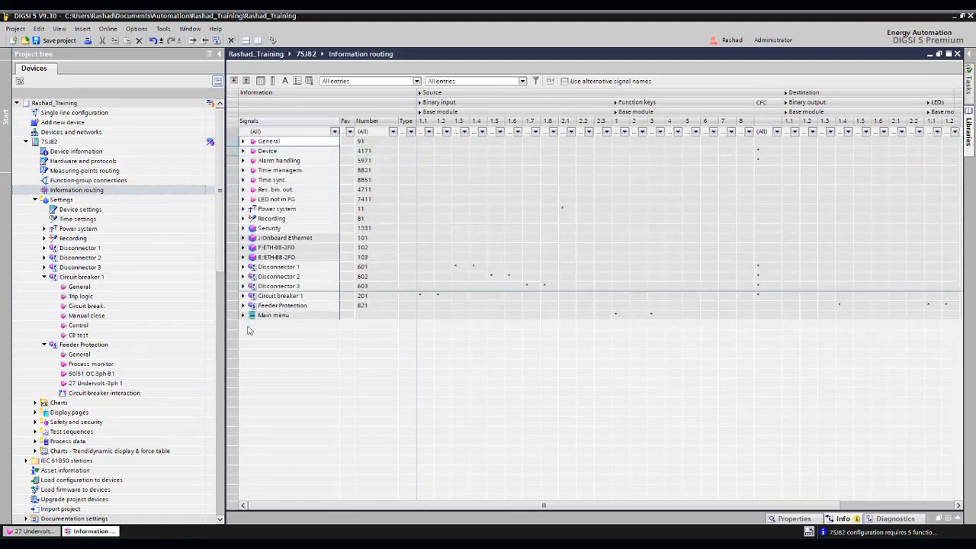
{"action": "left_click", "coordinate": [243, 307]}
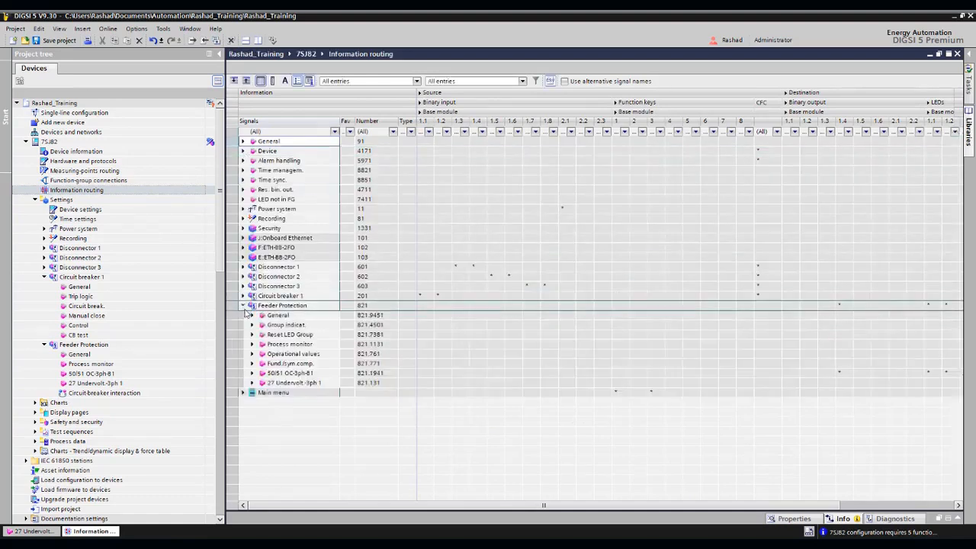
{"action": "left_click", "coordinate": [252, 384]}
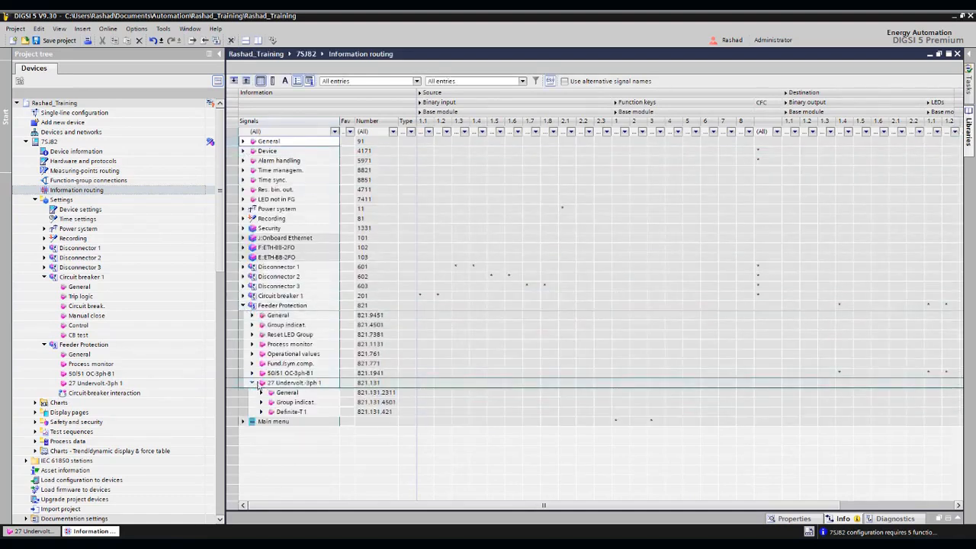
Delete all existing routings from the base module's binary outputs and LEDs.
{"action": "right_click", "coordinate": [859, 115]}
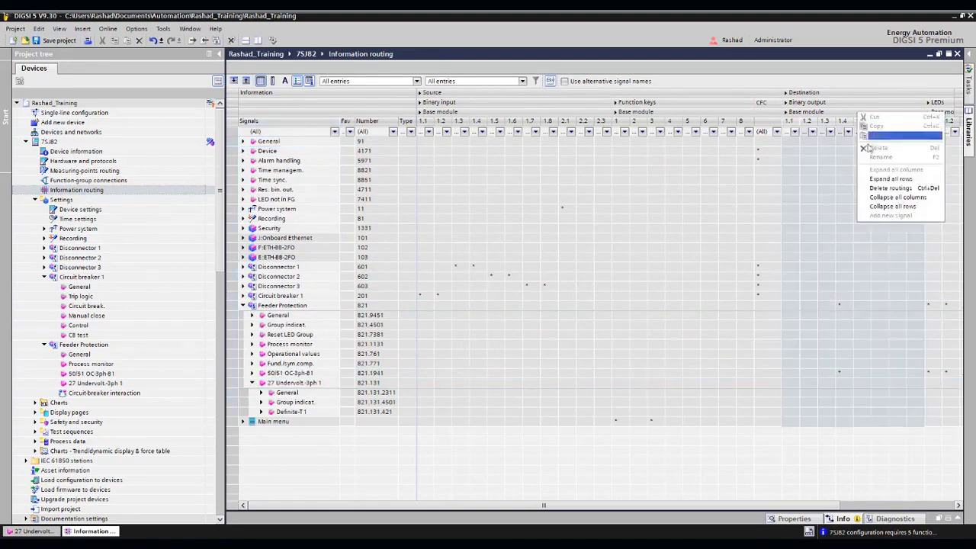
{"action": "left_click", "coordinate": [884, 188]}
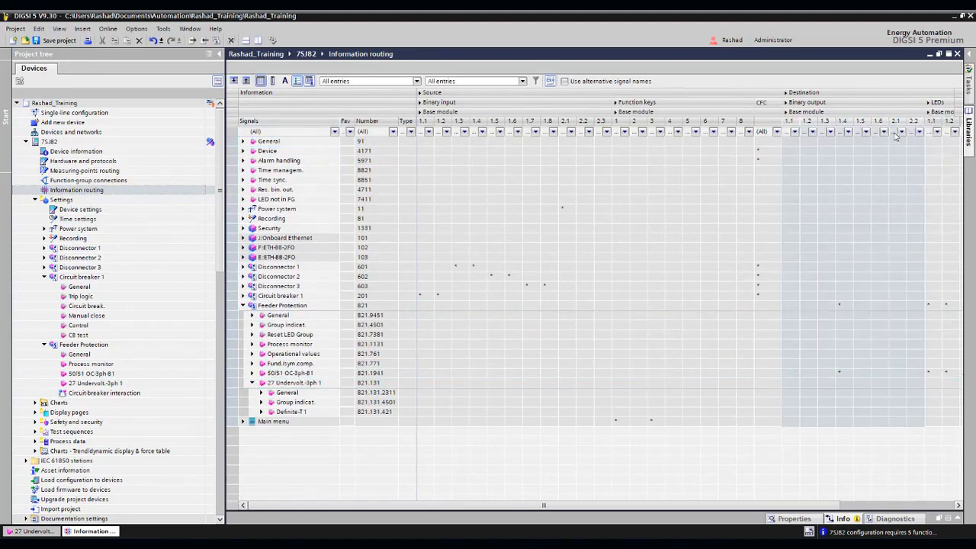
{"action": "right_click", "coordinate": [935, 112]}
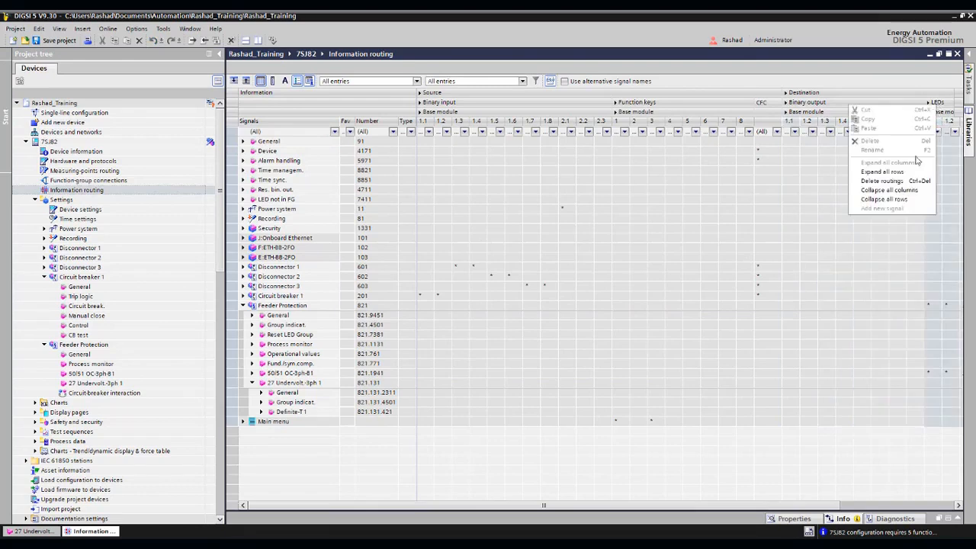
{"action": "left_click", "coordinate": [881, 189]}
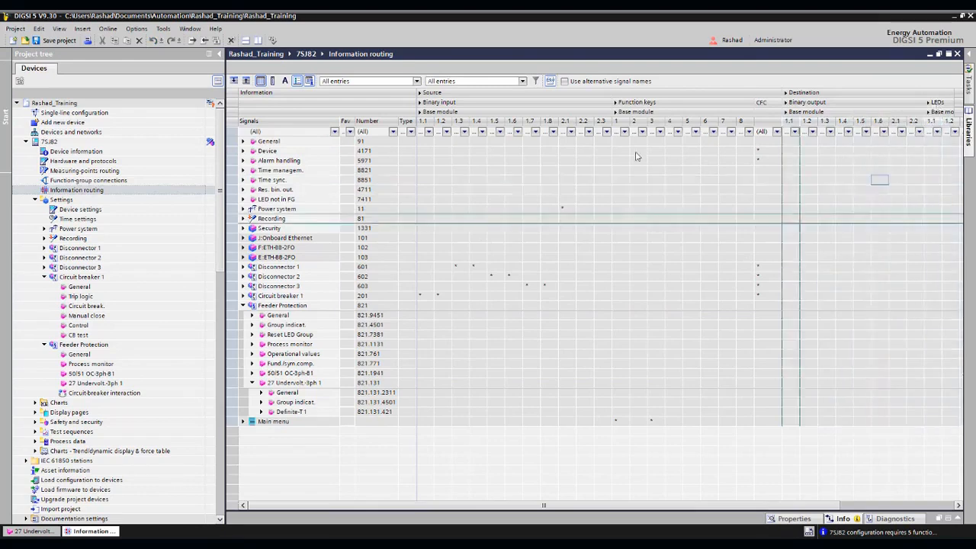
Delete all existing routings from the base module's binary inputs and function keys.
{"action": "right_click", "coordinate": [515, 119]}
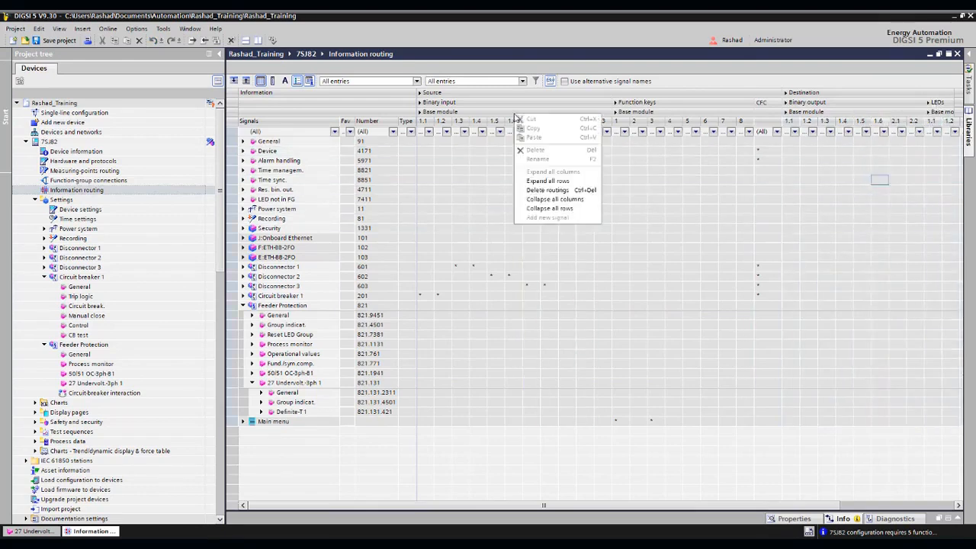
{"action": "left_click", "coordinate": [551, 191]}
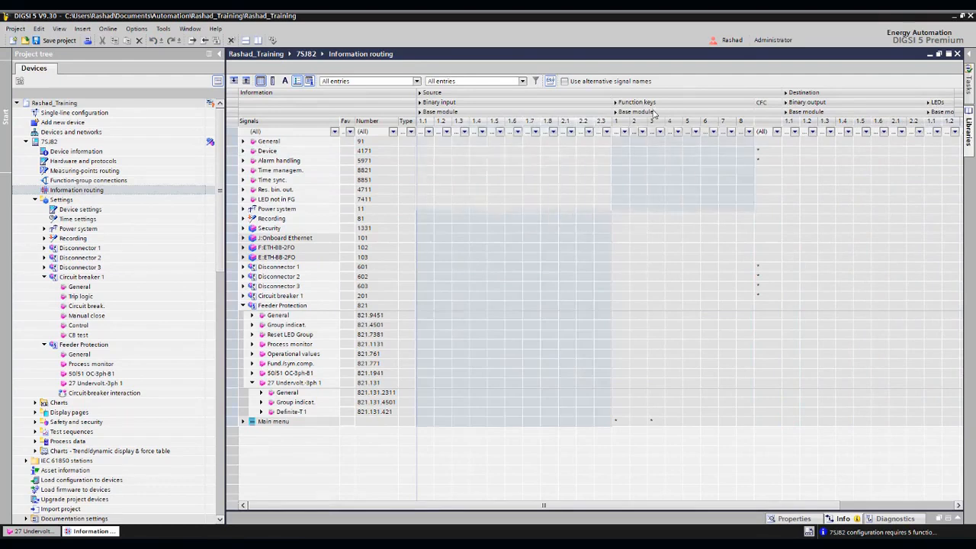
{"action": "right_click", "coordinate": [654, 113]}
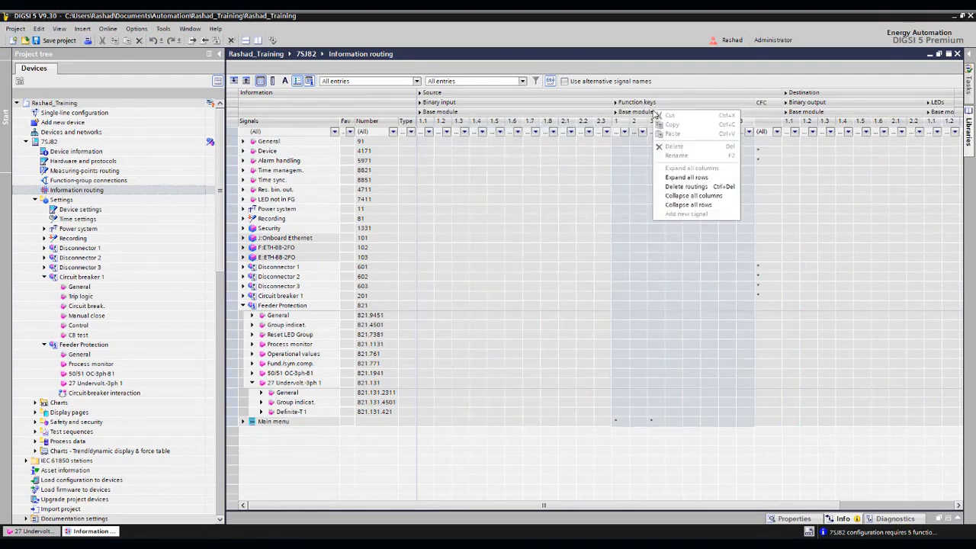
{"action": "left_click", "coordinate": [684, 188]}
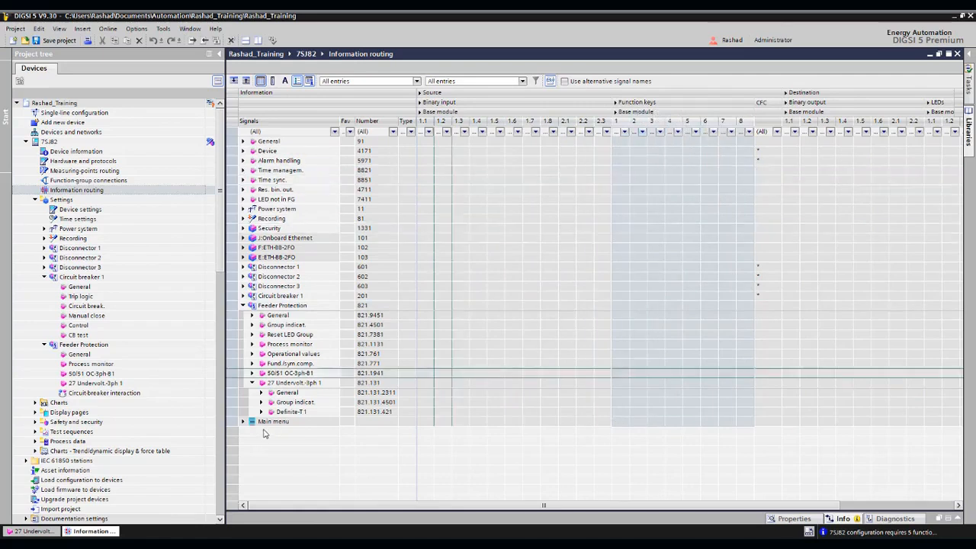
Expand the Definite-T 1 stage of 27 Undervolt.-3ph 1 to show its individual Pickup and Operate signals.
{"action": "left_click", "coordinate": [291, 383]}
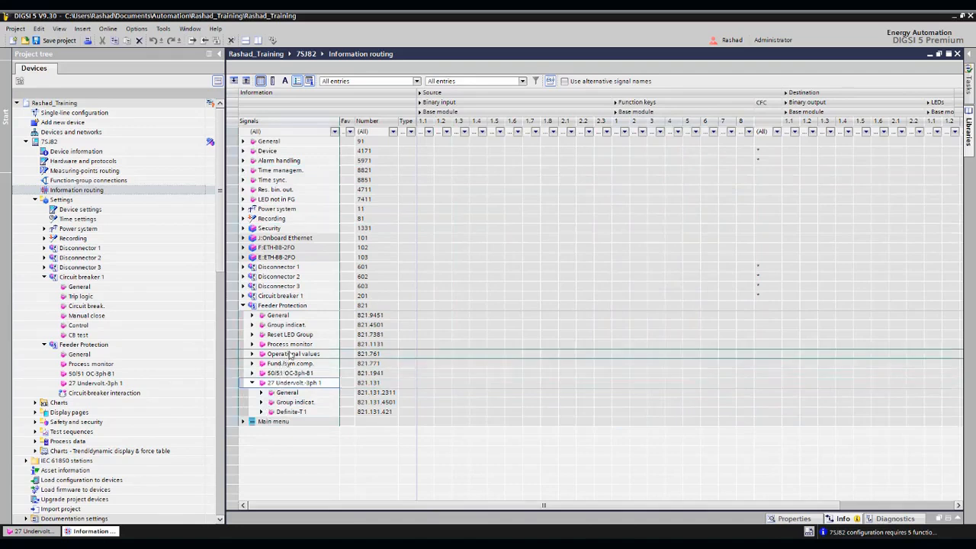
{"action": "left_click", "coordinate": [263, 412]}
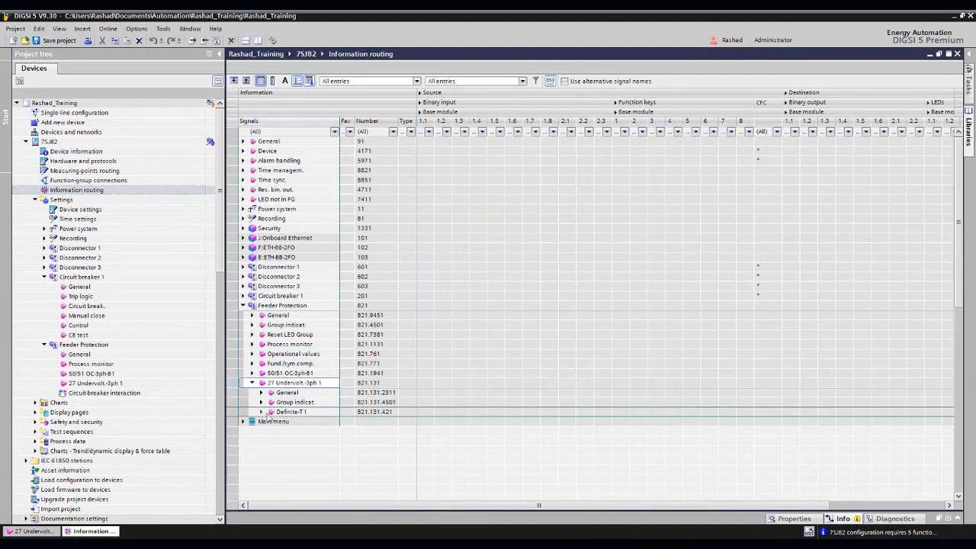
{"action": "scroll", "coordinate": [327, 414], "scroll_direction": "down", "scroll_amount": 7}
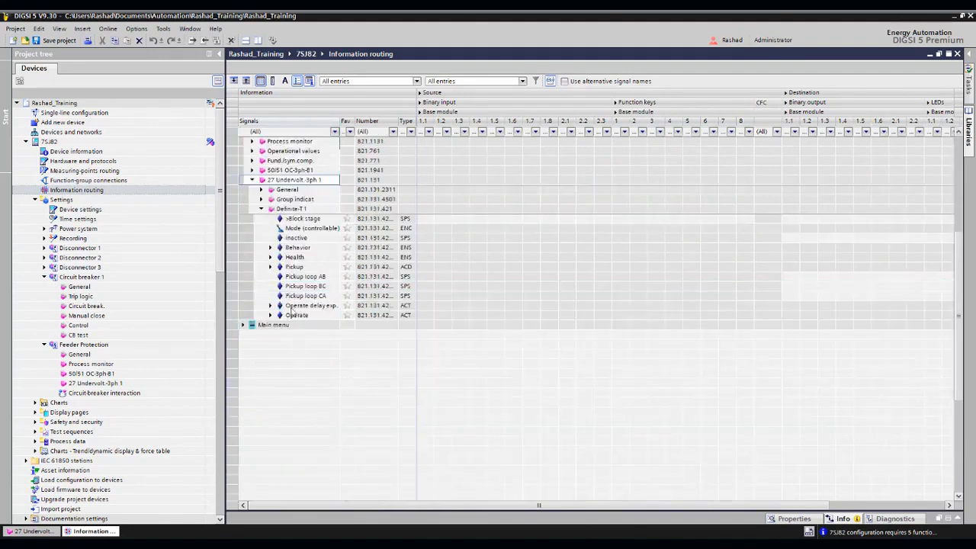
{"action": "left_click", "coordinate": [270, 267]}
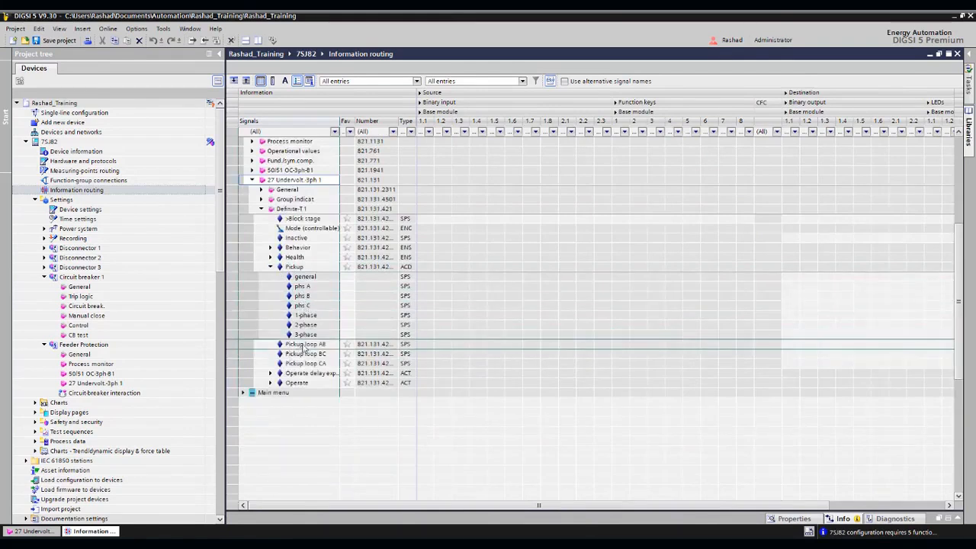
{"action": "left_click", "coordinate": [270, 383]}
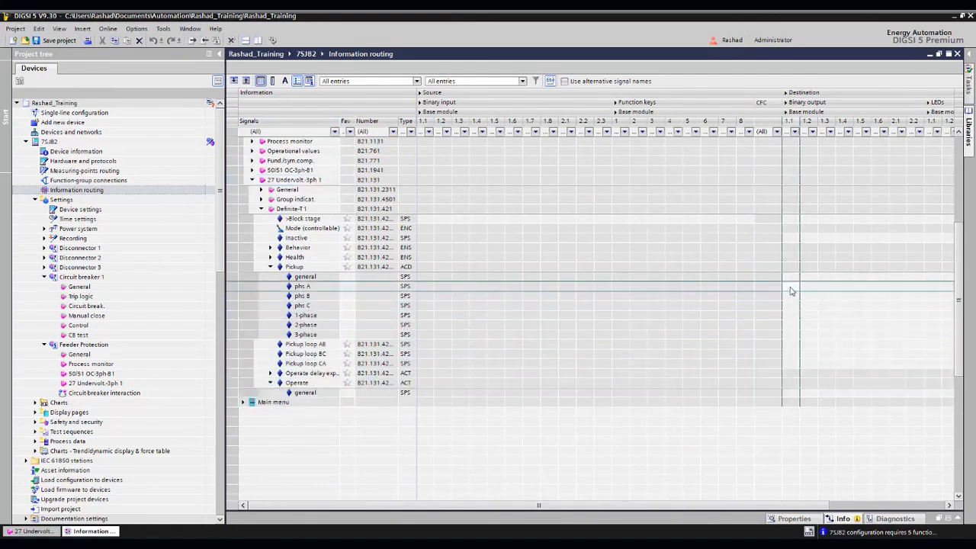
Route the Definite-T 1 pickup signals phs A, phs B and phs C to LEDs 1.1, 1.2 and 1.3 as unlatched.
{"action": "right_click", "coordinate": [934, 288]}
{"action": "left_click", "coordinate": [915, 302]}
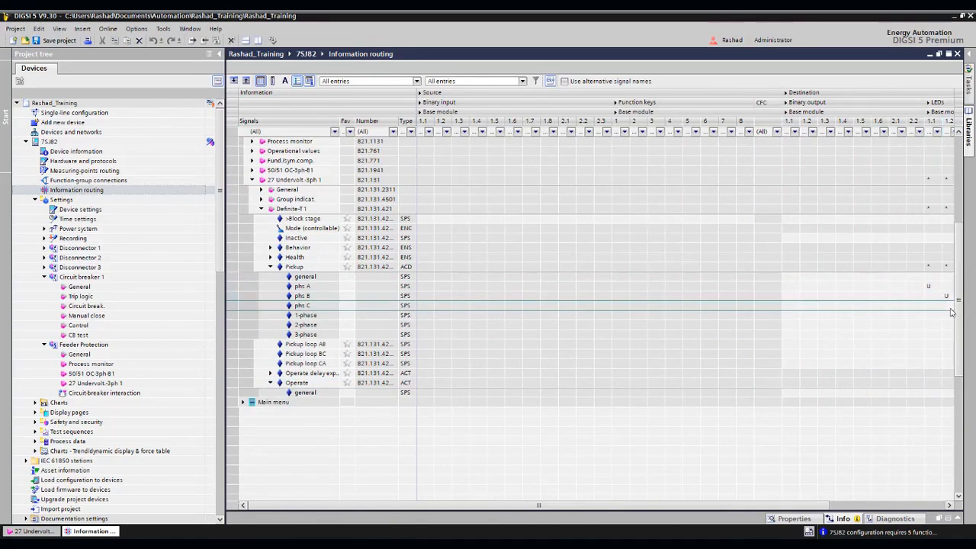
{"action": "scroll", "coordinate": [799, 505], "scroll_direction": "right", "scroll_amount": 3}
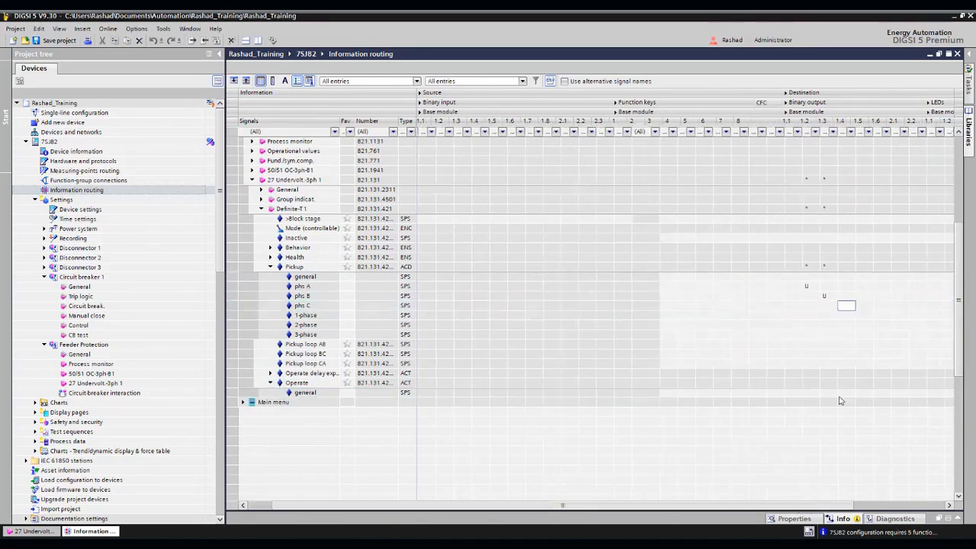
{"action": "left_click", "coordinate": [812, 306]}
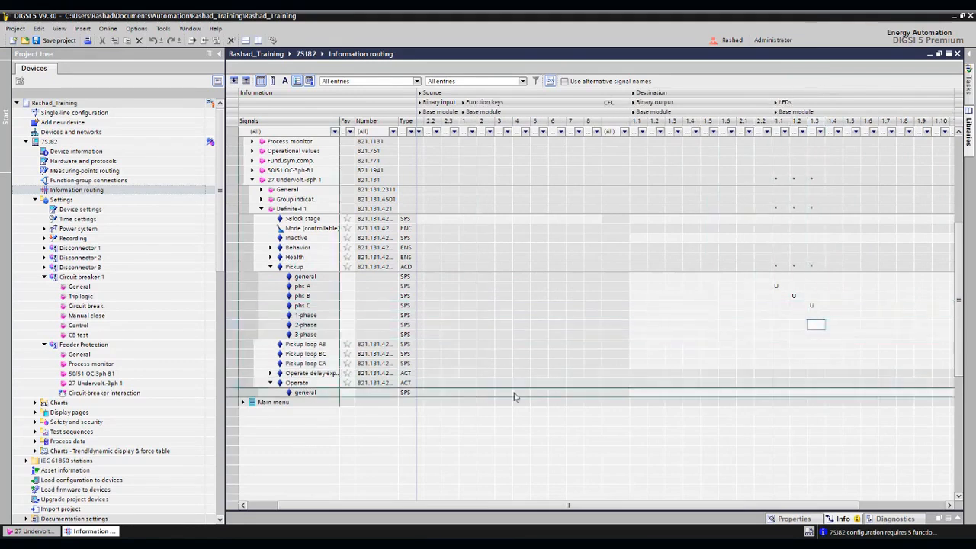
Route the Definite-T 1 Operate general signal to binary output 1.4 as U (unlatched).
{"action": "right_click", "coordinate": [691, 394]}
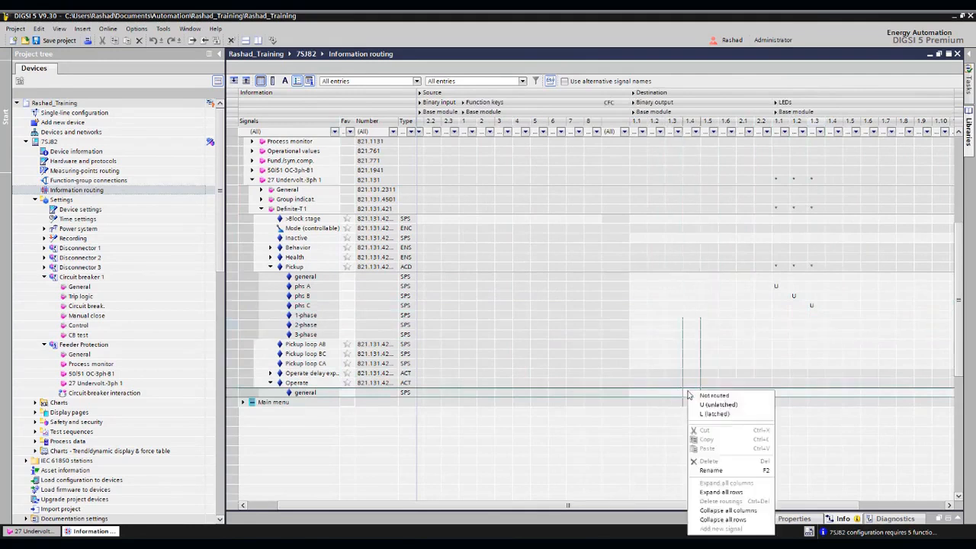
{"action": "left_click", "coordinate": [701, 408]}
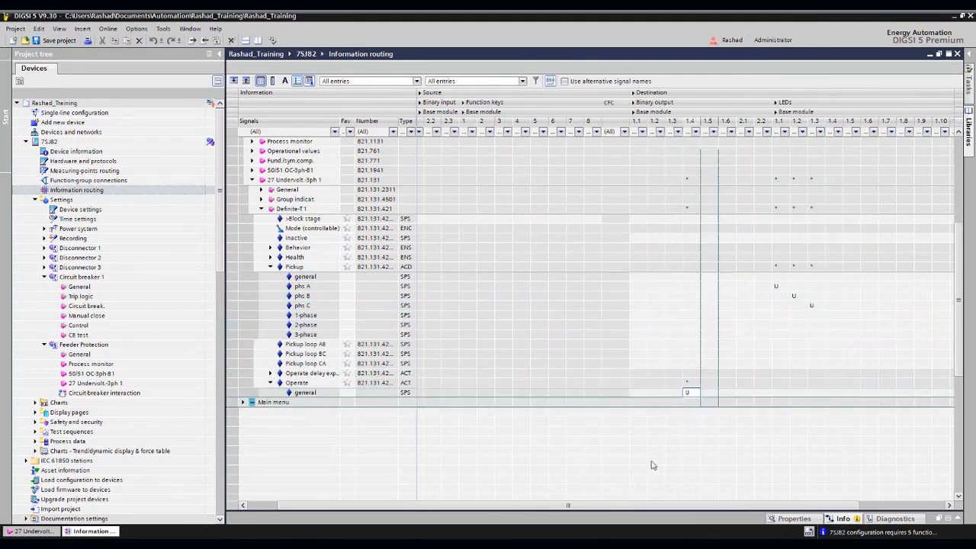
{"action": "left_click_drag", "start_coordinate": [605, 509], "coordinate": [501, 512]}
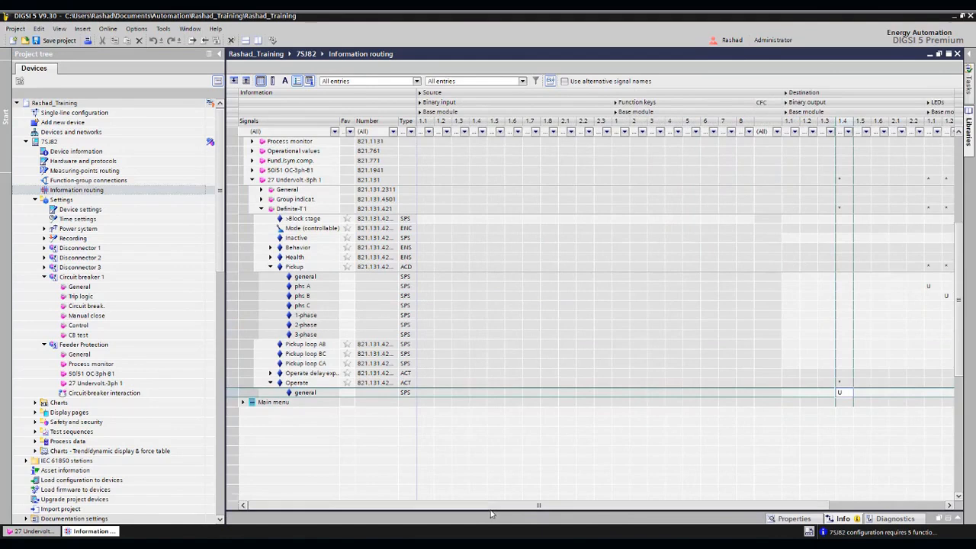
Collapse the Feeder Protection signals and expand VT miniatureCB under Power system's Meas.point V-3ph 1.
{"action": "left_click", "coordinate": [252, 180]}
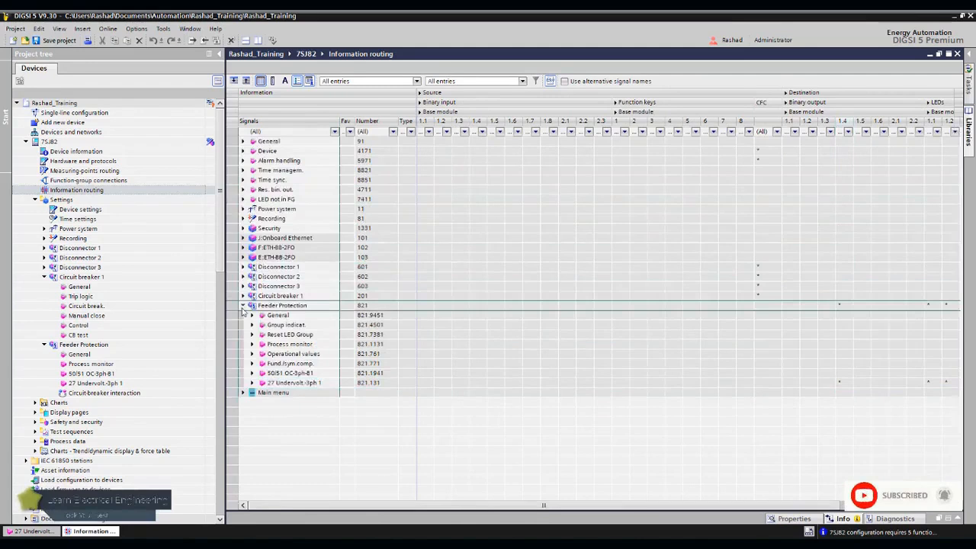
{"action": "left_click", "coordinate": [243, 306]}
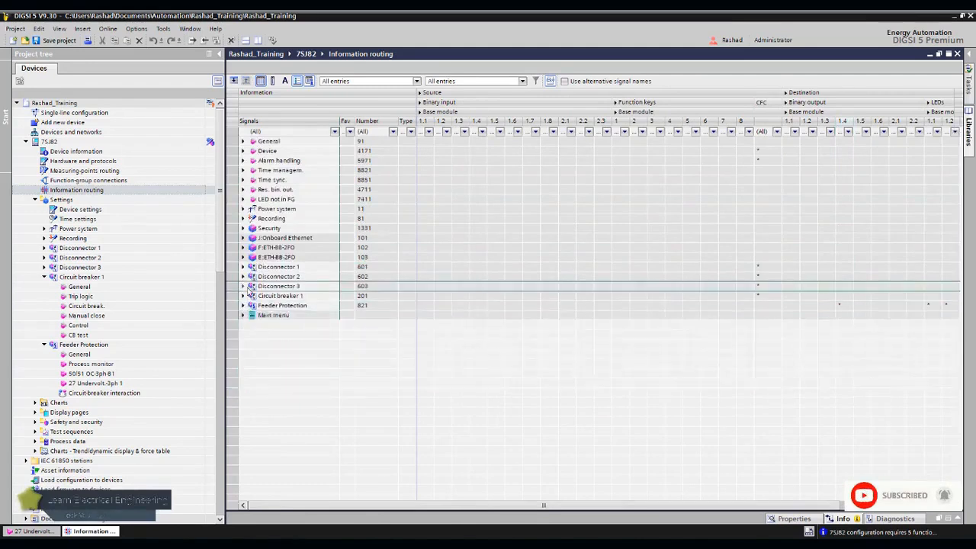
{"action": "left_click", "coordinate": [244, 210]}
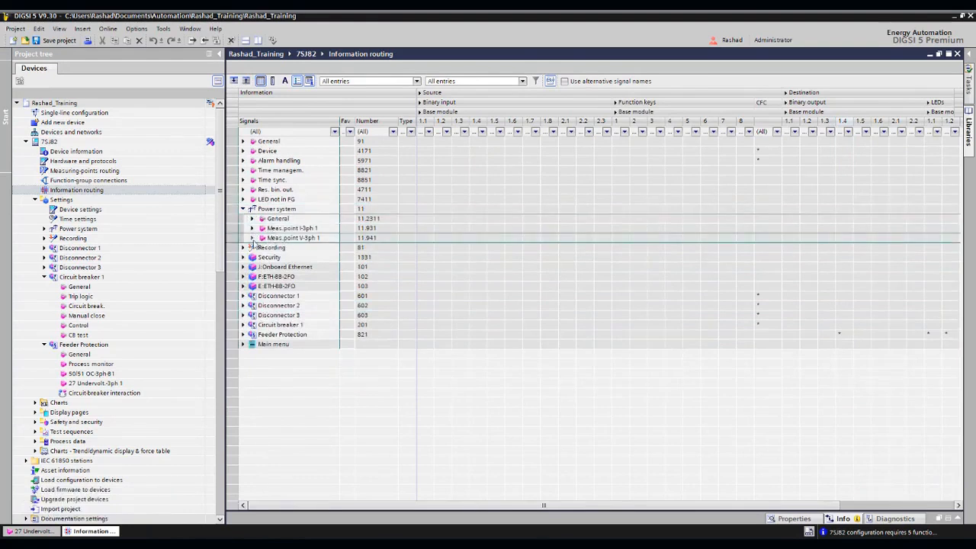
{"action": "left_click", "coordinate": [253, 238]}
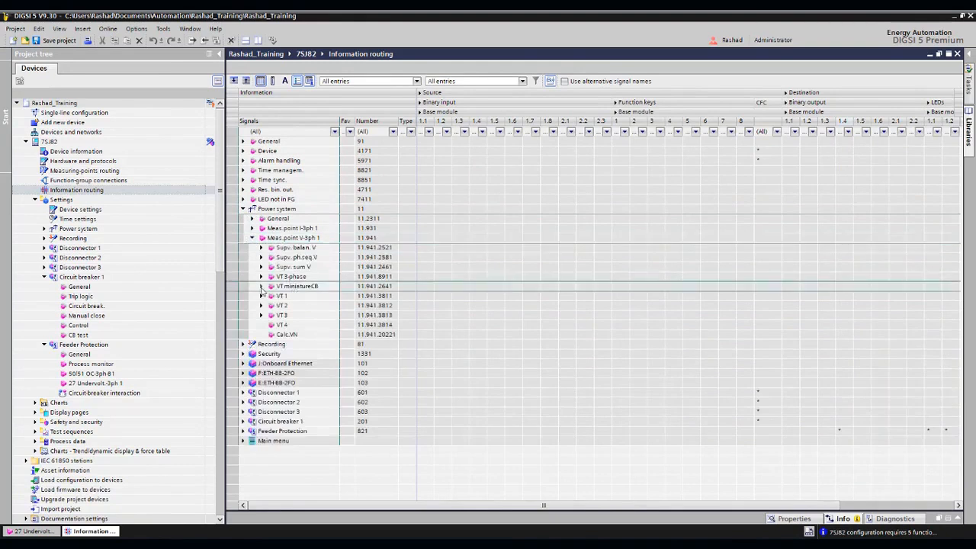
{"action": "left_click", "coordinate": [261, 286]}
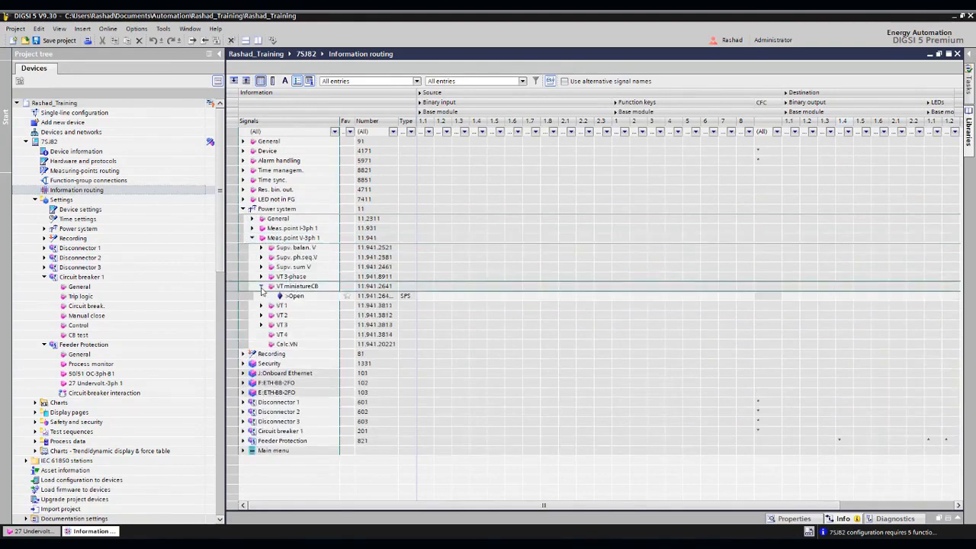
Route the VT miniatureCB >Open signal to binary input 2.1 as H (active with voltage).
{"action": "left_click", "coordinate": [303, 298]}
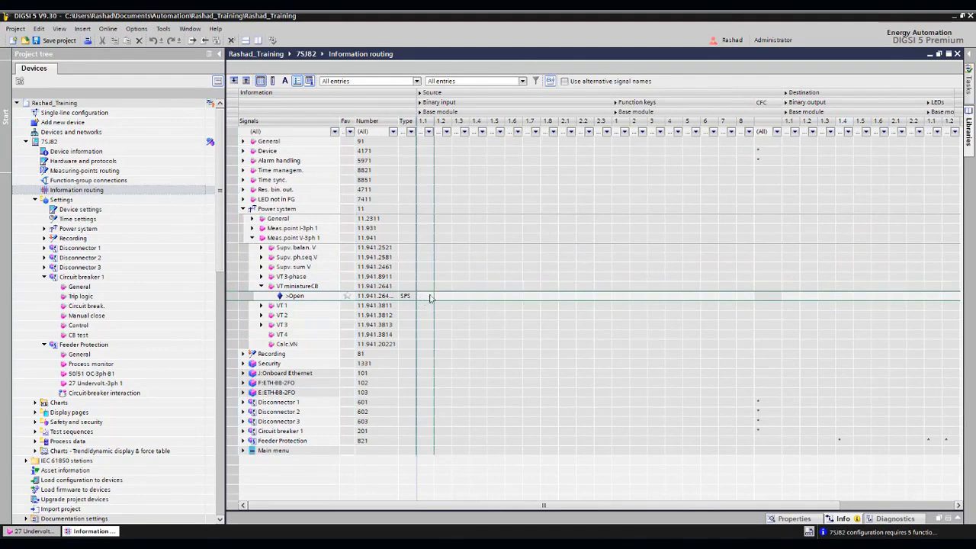
{"action": "left_click", "coordinate": [566, 298]}
{"action": "right_click", "coordinate": [565, 302]}
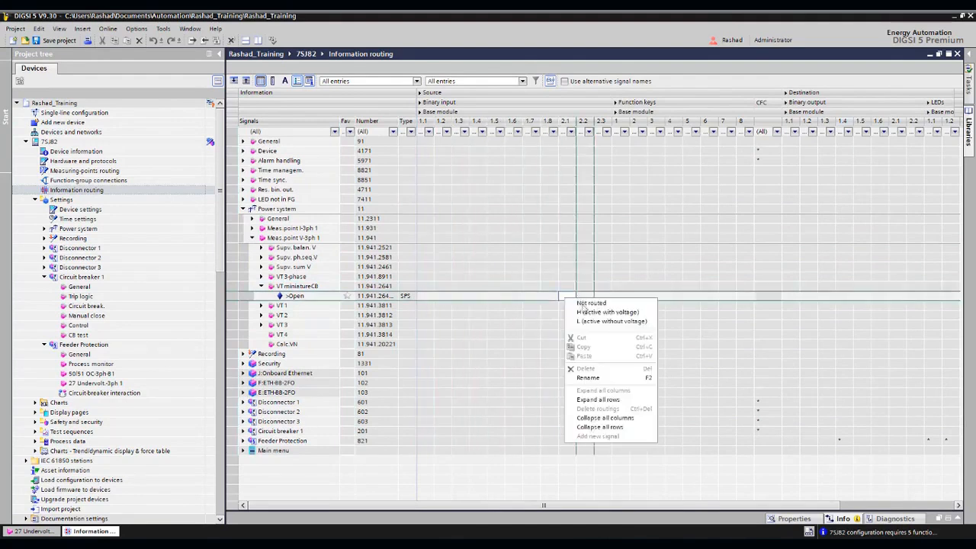
{"action": "left_click", "coordinate": [589, 312]}
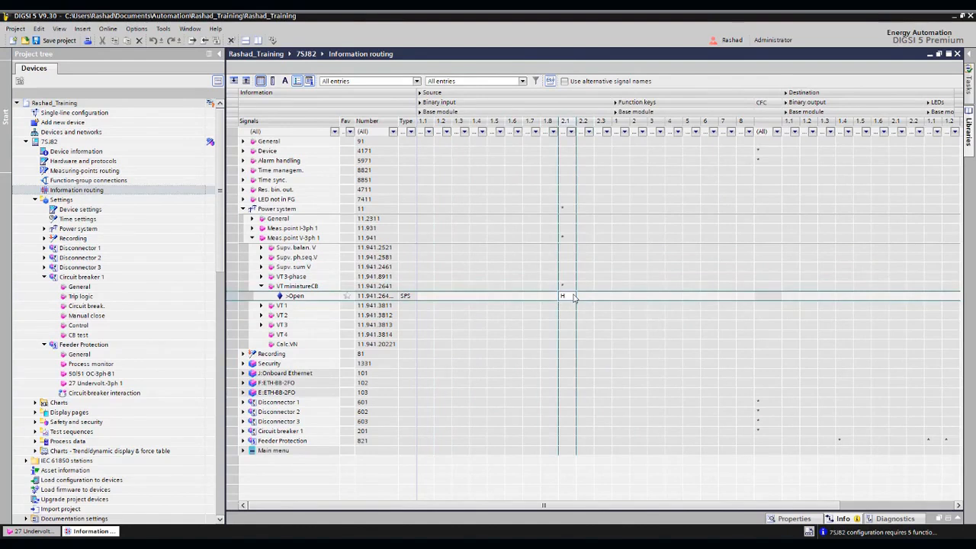
Load the configuration to the 7SJ82 device, entering the confirmation ID and accepting the USB connection.
{"action": "right_click", "coordinate": [67, 144]}
{"action": "left_click", "coordinate": [118, 261]}
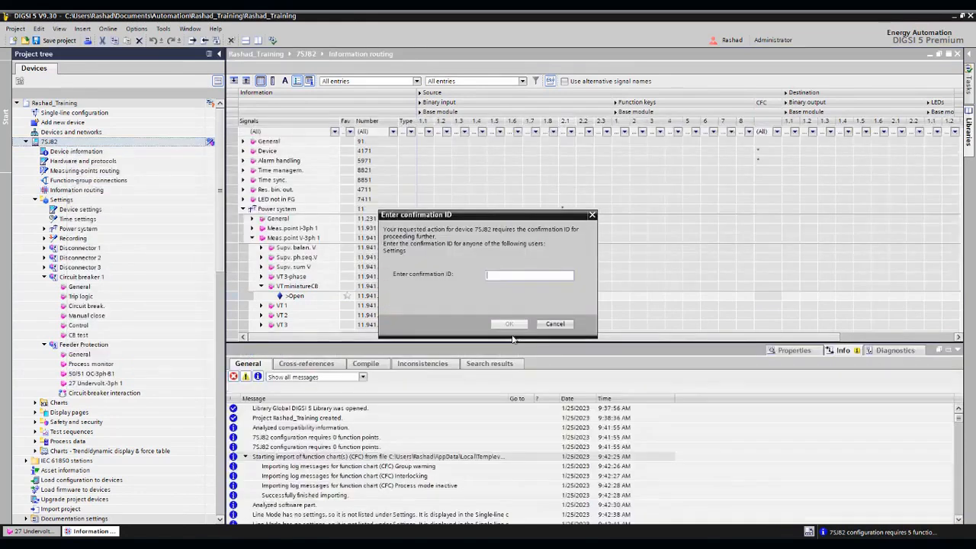
{"action": "type", "text": "222222"}
{"action": "key", "text": "Return"}
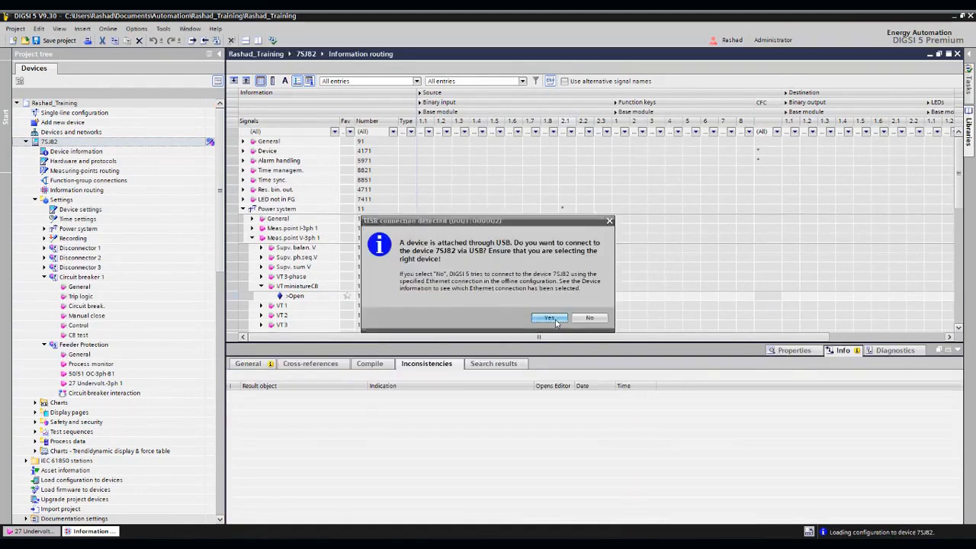
{"action": "left_click", "coordinate": [556, 323]}
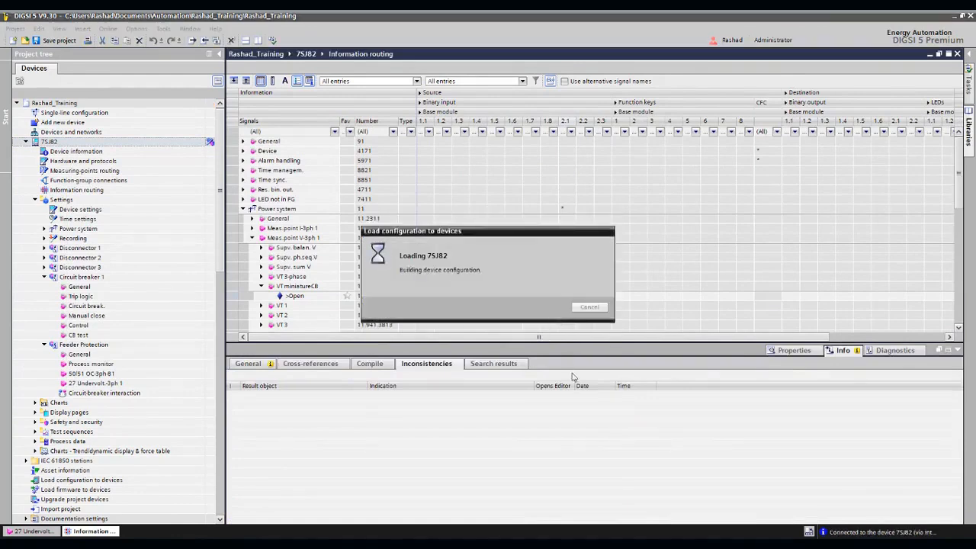